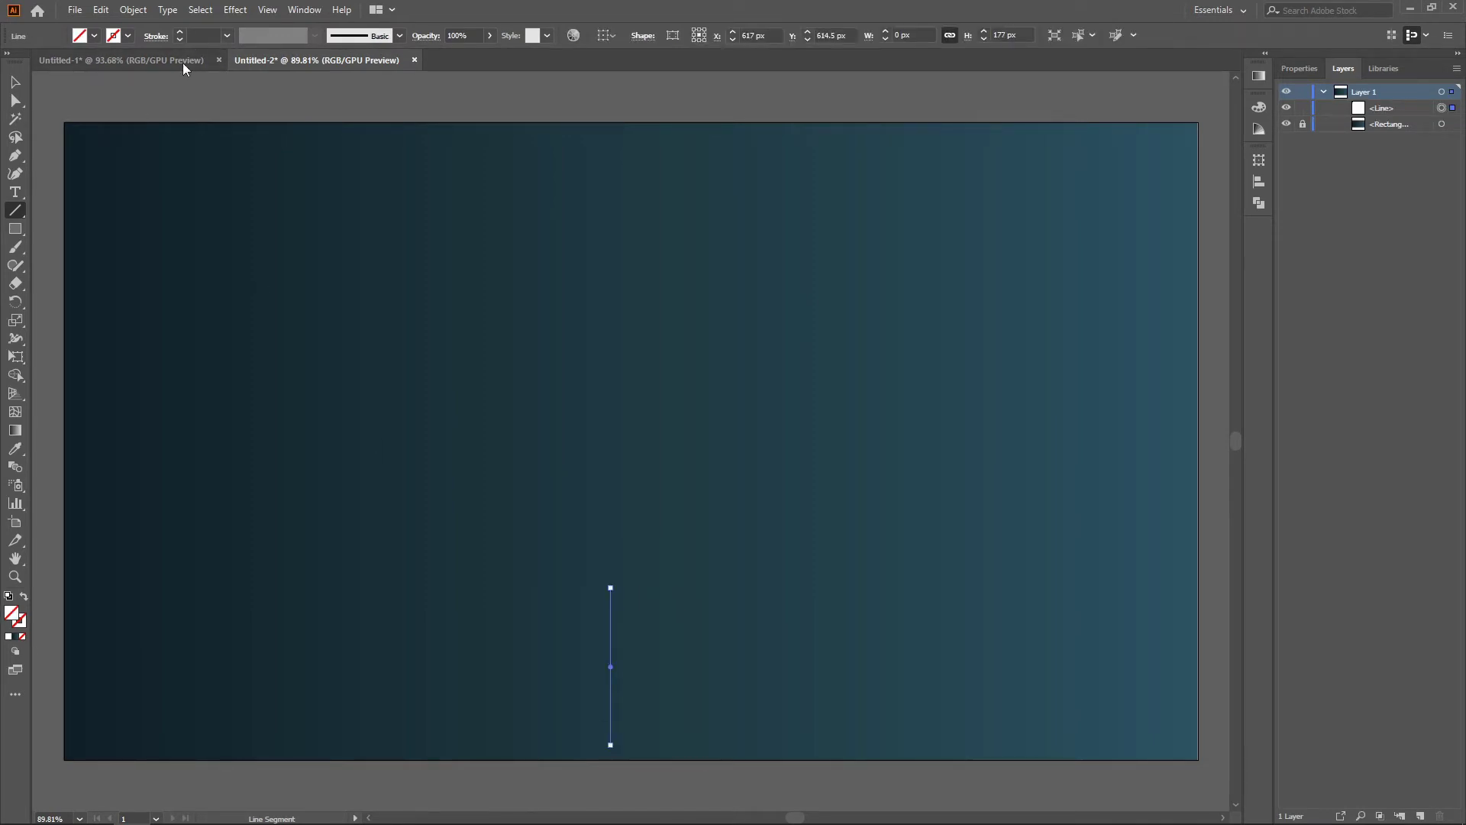
Set the selected vertical line's stroke weight to 230 pt and its stroke colour to the light tan swatch
{"action": "left_click", "coordinate": [199, 36]}
{"action": "key", "text": "shift+Up"}
{"action": "key", "text": "shift+Up"}
{"action": "key", "text": "shift+Up"}
{"action": "key", "text": "shift+Up"}
{"action": "key", "text": "shift+Up"}
{"action": "key", "text": "shift+Up"}
{"action": "key", "text": "shift+Up"}
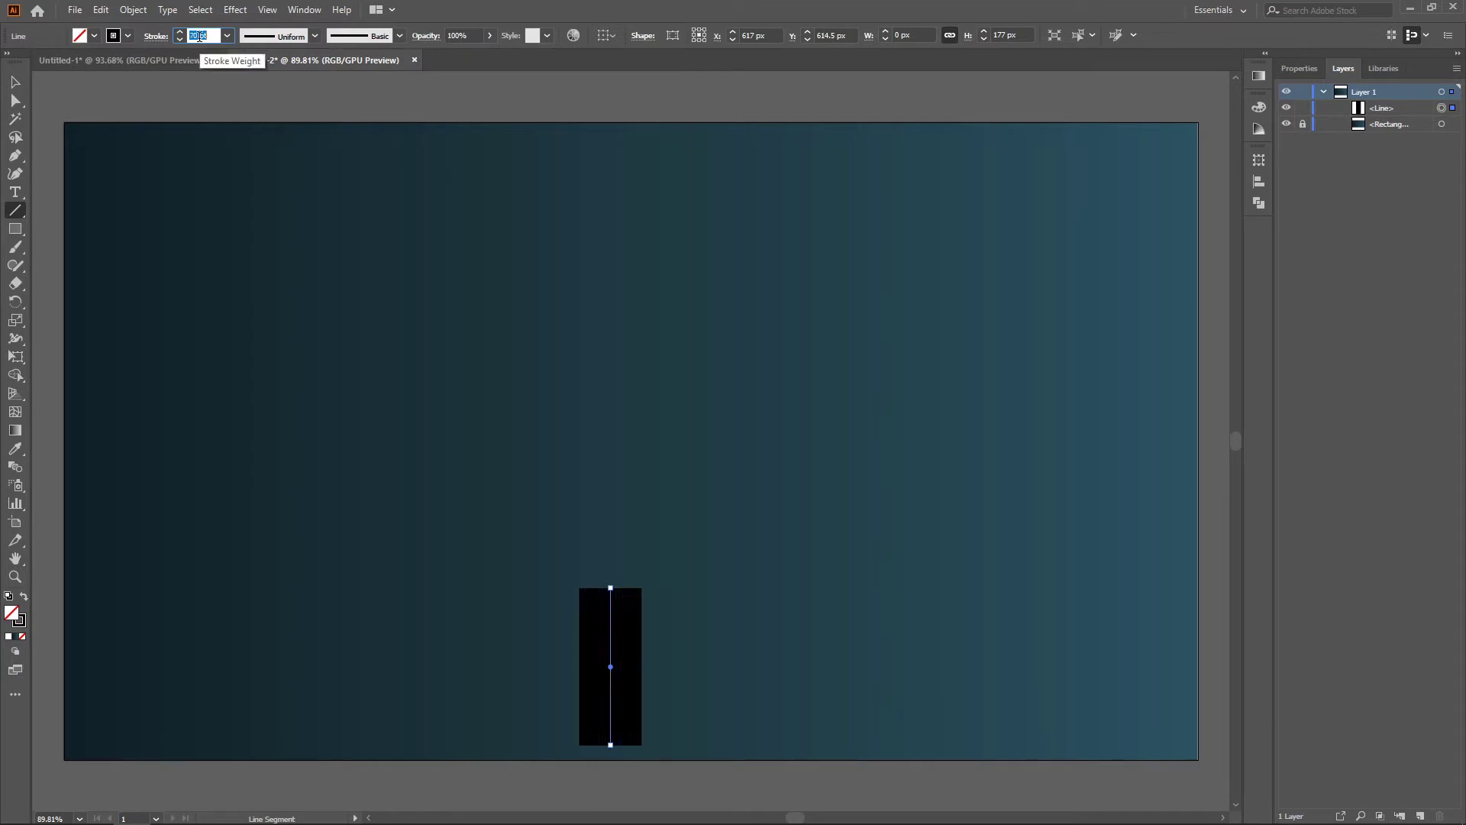
{"action": "key", "text": "shift+Up"}
{"action": "key", "text": "shift+Up"}
{"action": "key", "text": "shift+Up"}
{"action": "key", "text": "shift+Up"}
{"action": "key", "text": "shift+Up"}
{"action": "key", "text": "shift+Up"}
{"action": "key", "text": "shift+Up"}
{"action": "key", "text": "shift+Up"}
{"action": "key", "text": "shift+Up"}
{"action": "key", "text": "shift+Up"}
{"action": "key", "text": "shift+Up"}
{"action": "key", "text": "shift+Up"}
{"action": "key", "text": "shift+Up"}
{"action": "key", "text": "shift+Up"}
{"action": "key", "text": "shift+Up"}
{"action": "key", "text": "shift+Up"}
{"action": "key", "text": "shift+Up"}
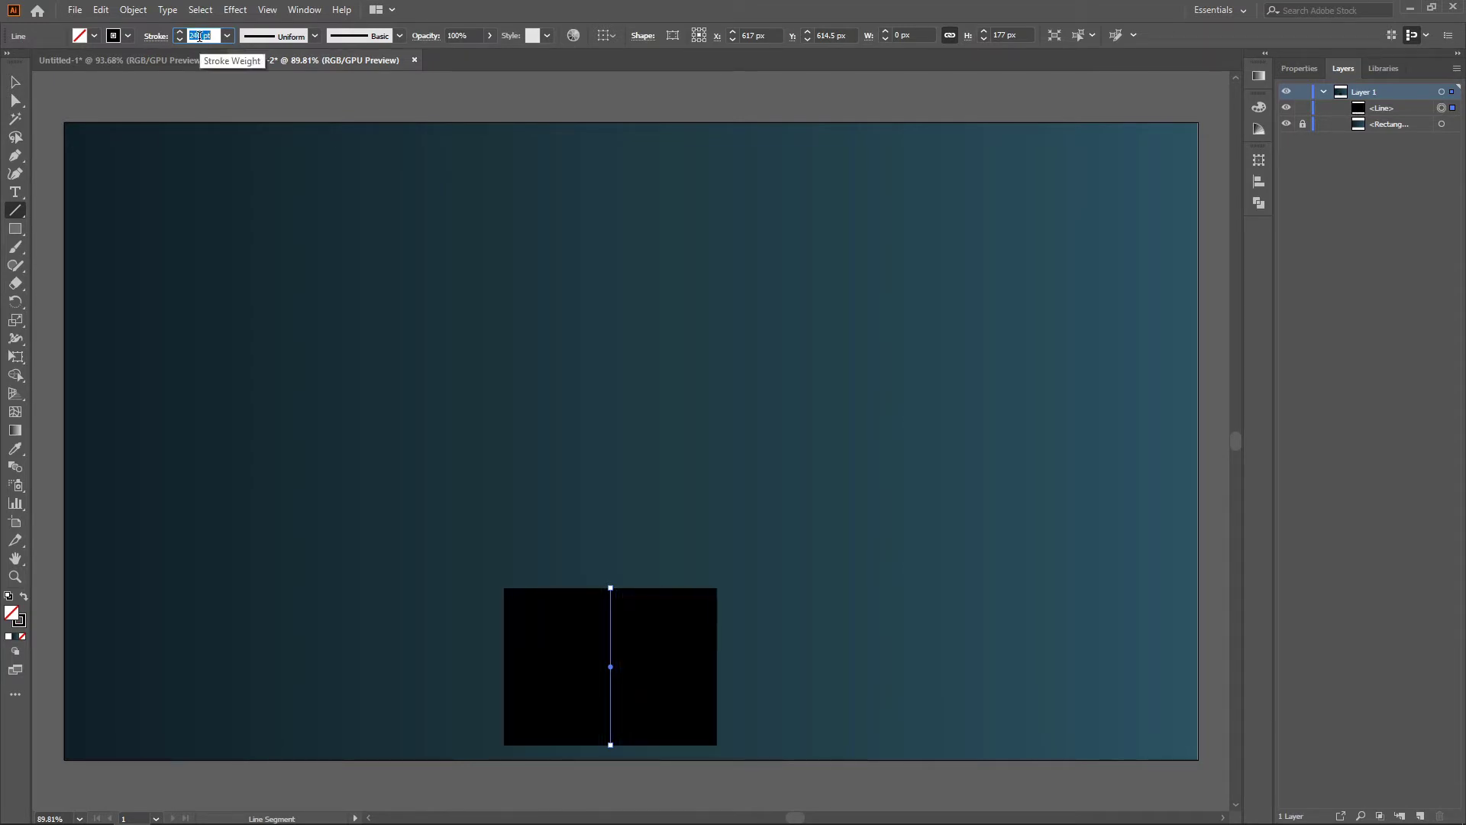
{"action": "key", "text": "shift+Down"}
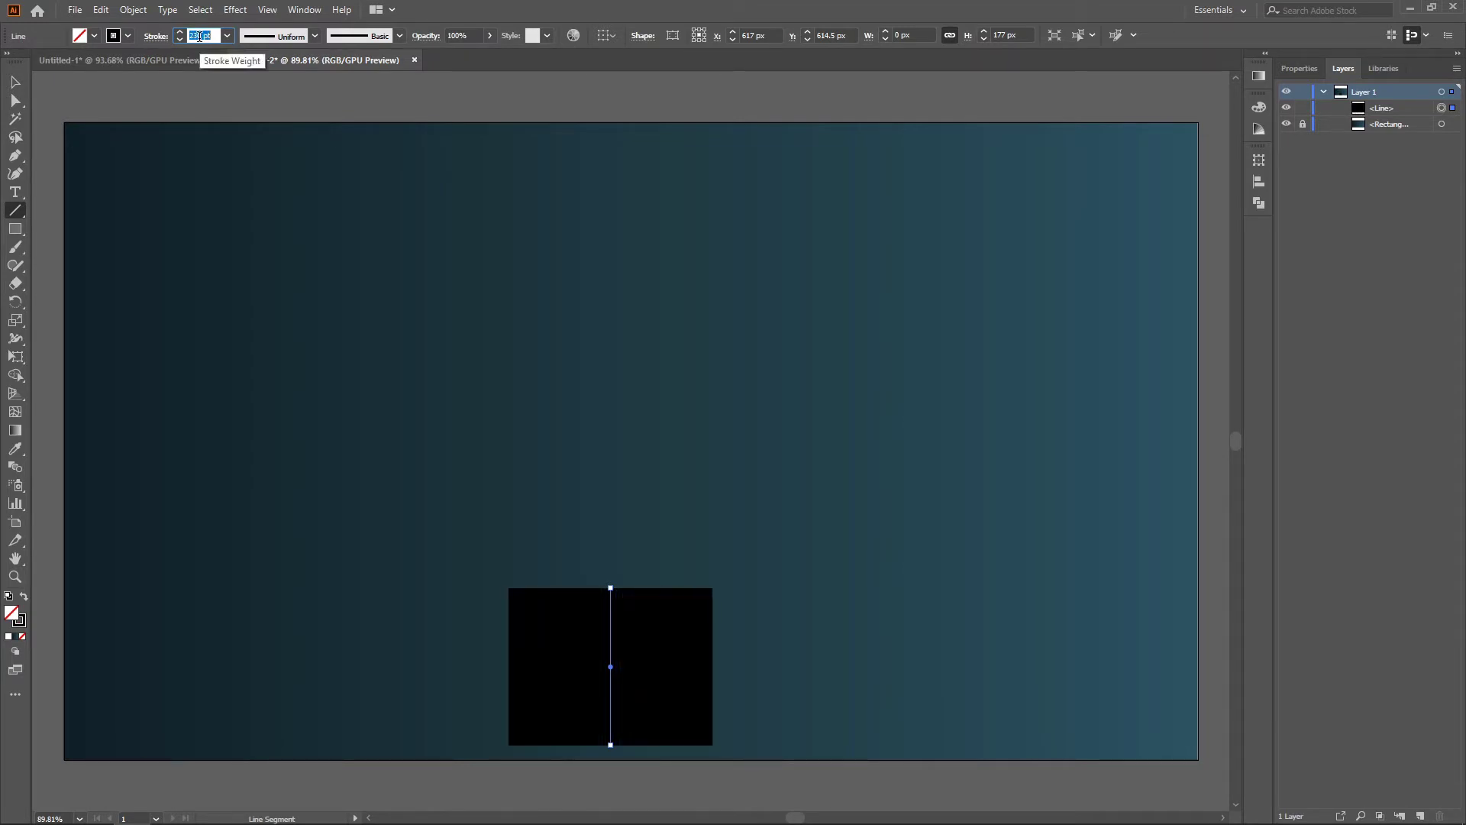
{"action": "left_click", "coordinate": [128, 35]}
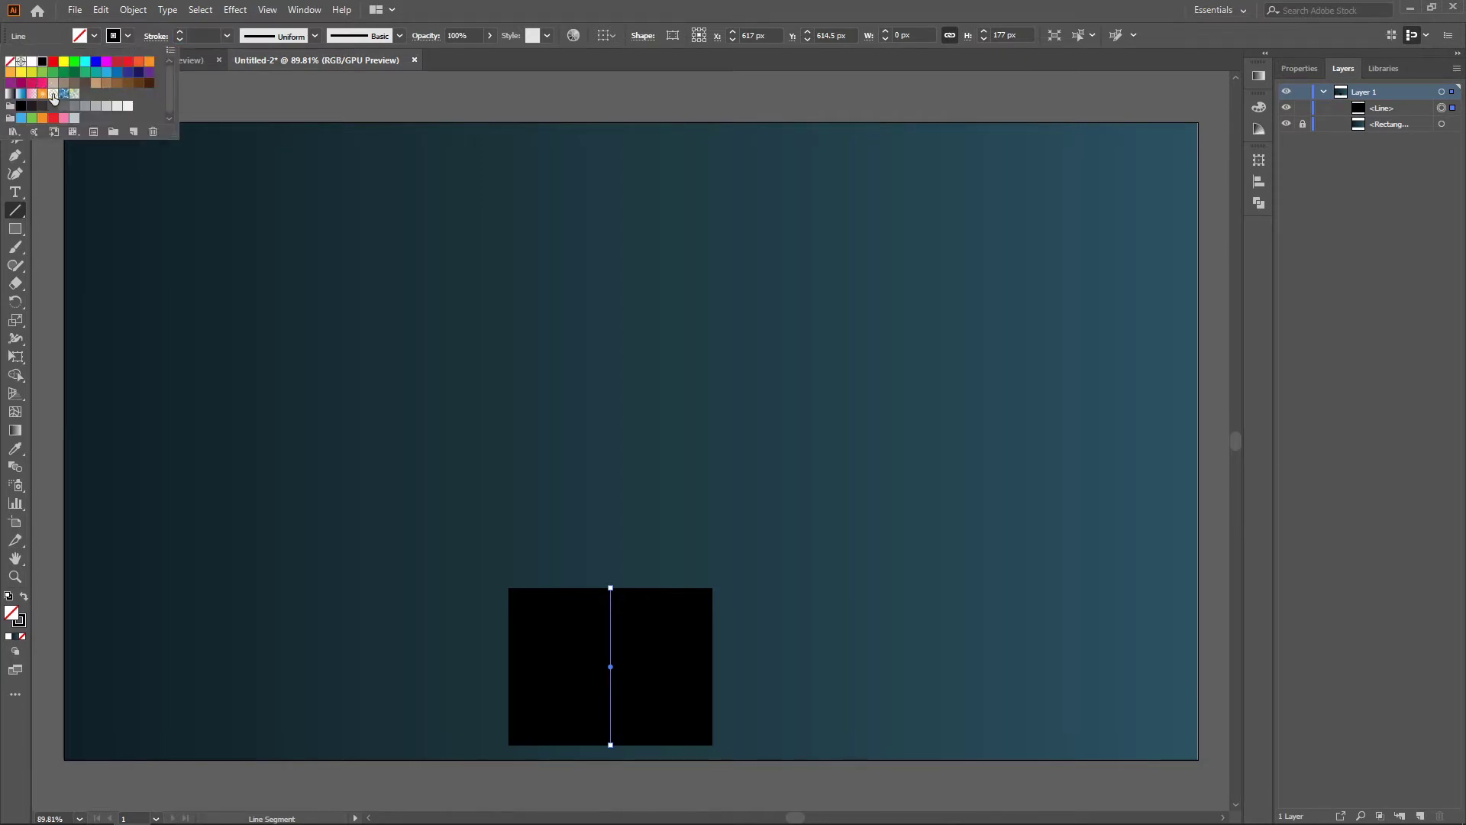
{"action": "left_click", "coordinate": [96, 83]}
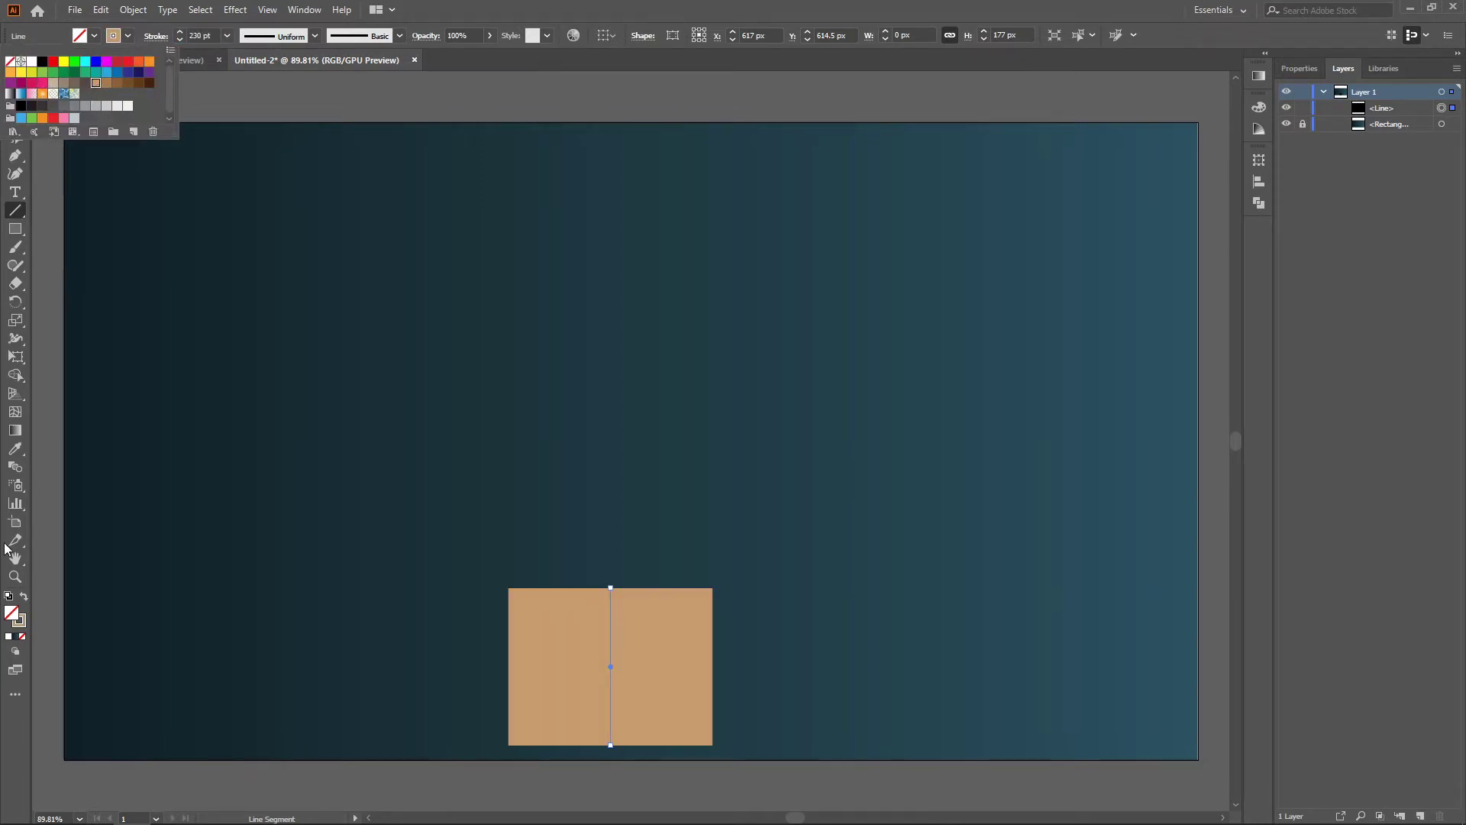
{"action": "double_click", "coordinate": [11, 612]}
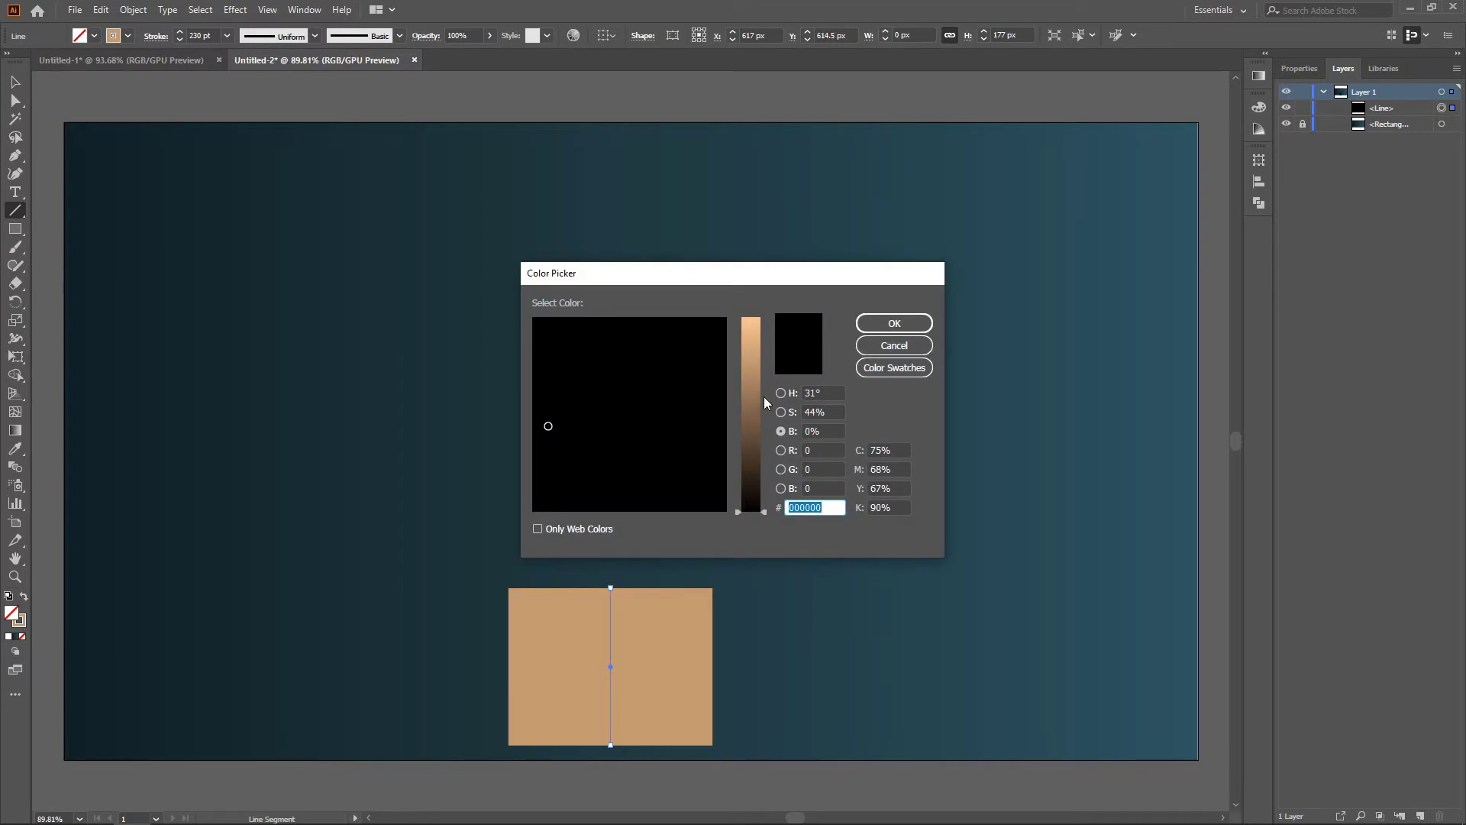
{"action": "left_click_drag", "start_coordinate": [748, 332], "coordinate": [753, 328]}
{"action": "left_click", "coordinate": [925, 326]}
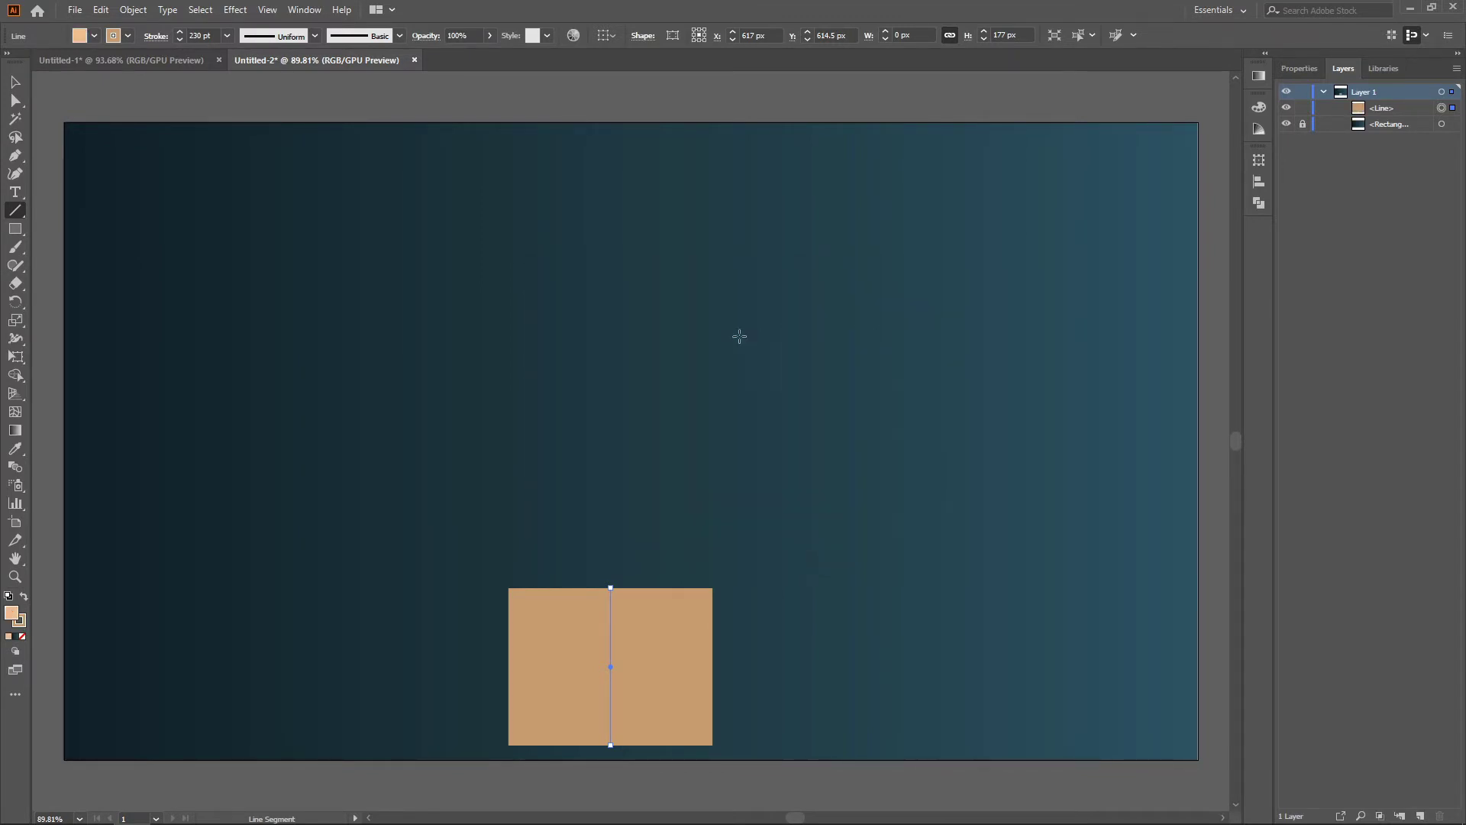
{"action": "left_click", "coordinate": [15, 83]}
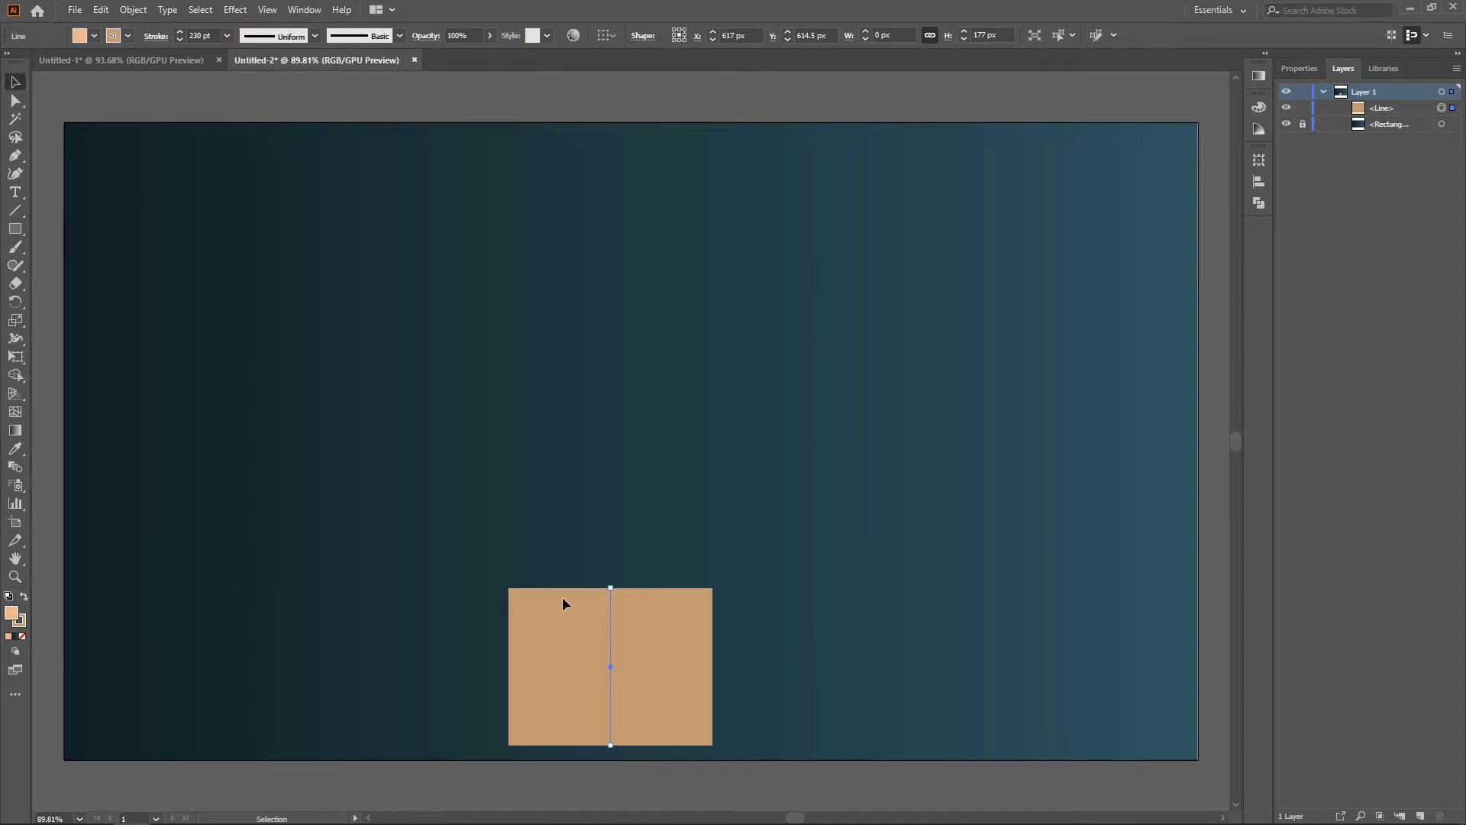
{"action": "left_click", "coordinate": [569, 601]}
{"action": "left_click", "coordinate": [611, 645]}
{"action": "left_click", "coordinate": [80, 36]}
{"action": "left_click", "coordinate": [11, 63]}
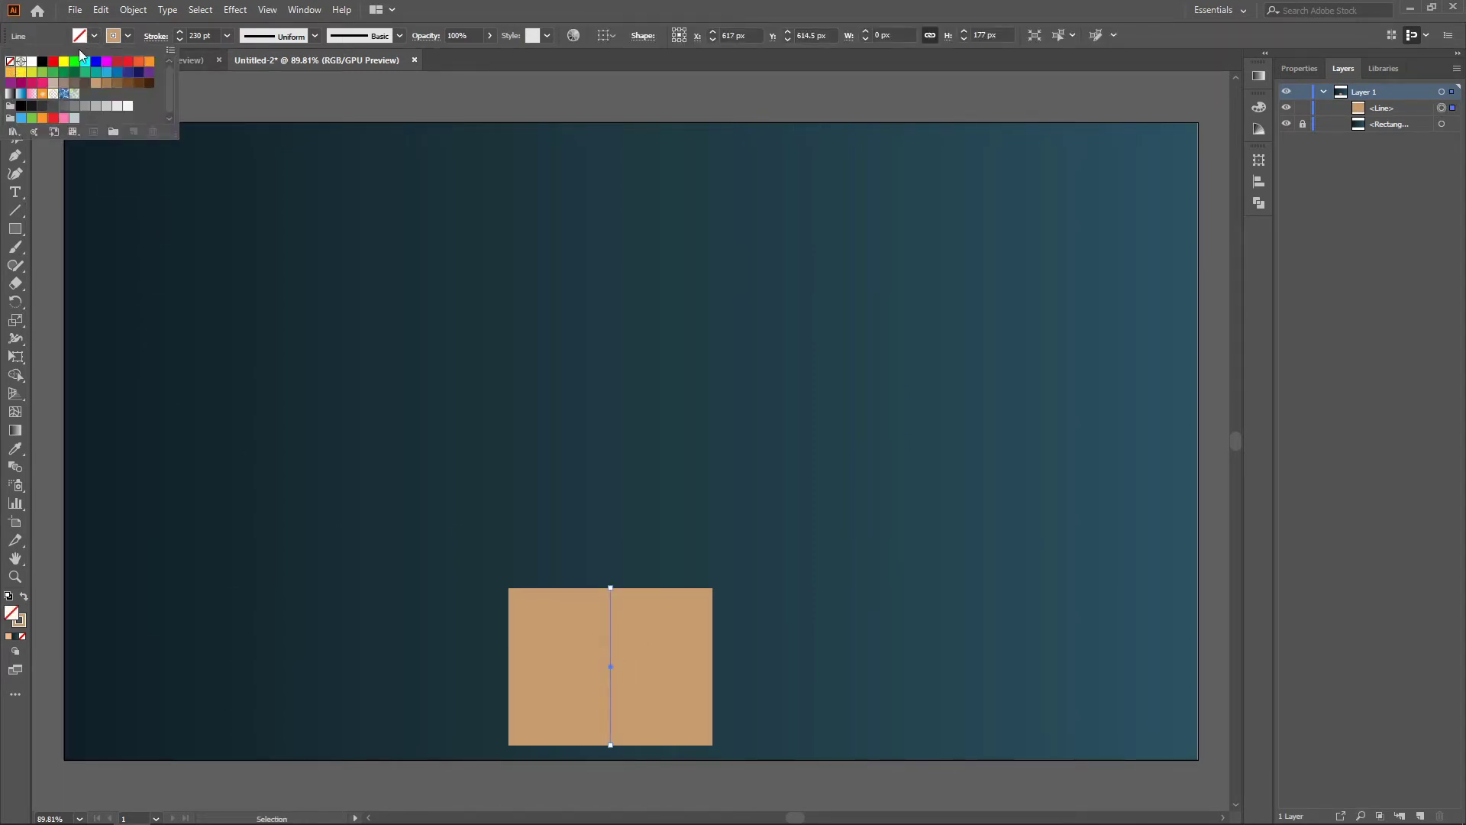
Lighten the thick line's stroke colour to EAB783
{"action": "left_click", "coordinate": [127, 36]}
{"action": "left_click", "coordinate": [128, 36]}
{"action": "left_click", "coordinate": [22, 625]}
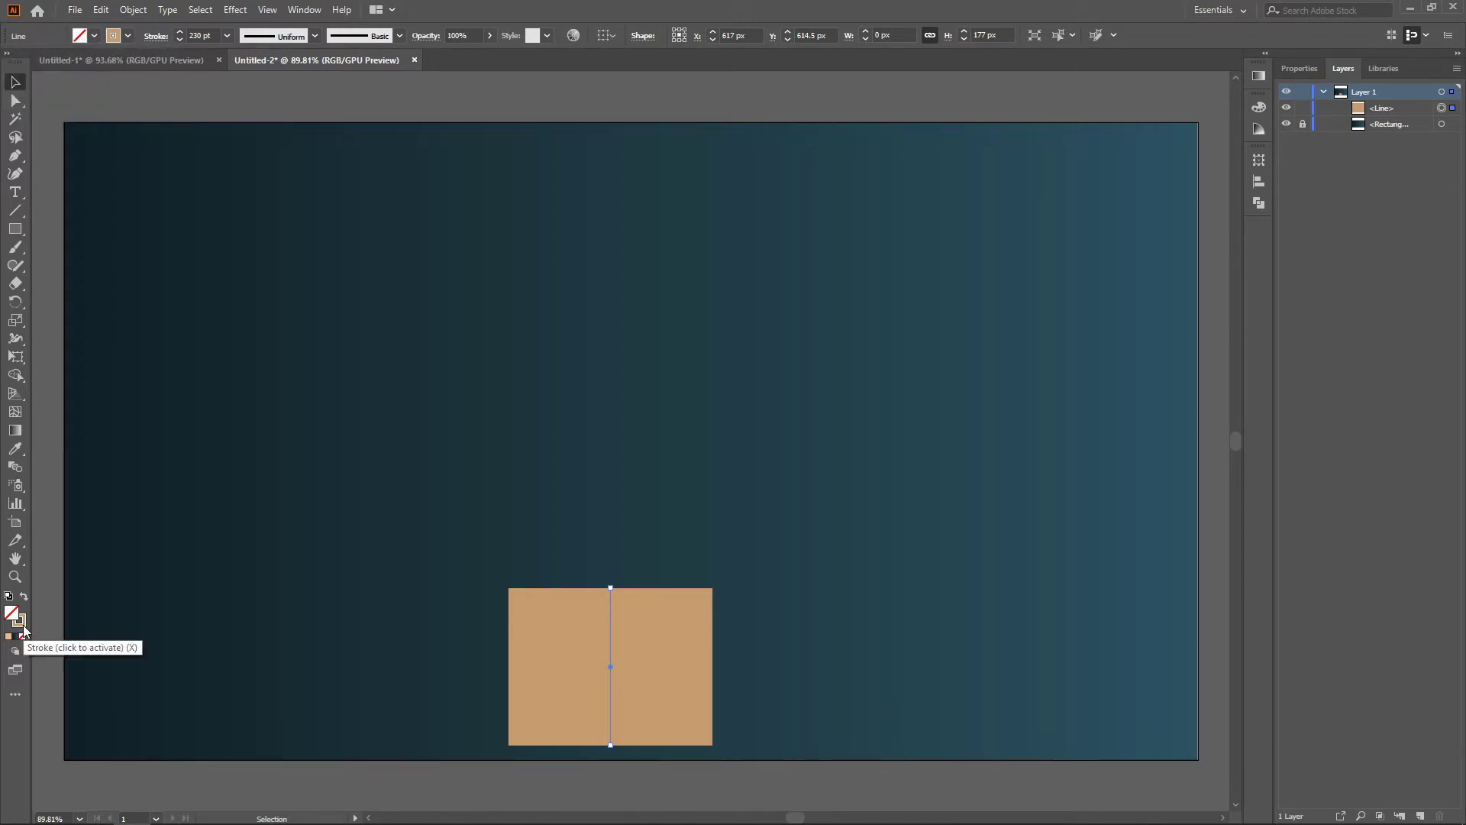
{"action": "double_click", "coordinate": [21, 625]}
{"action": "left_click", "coordinate": [753, 332]}
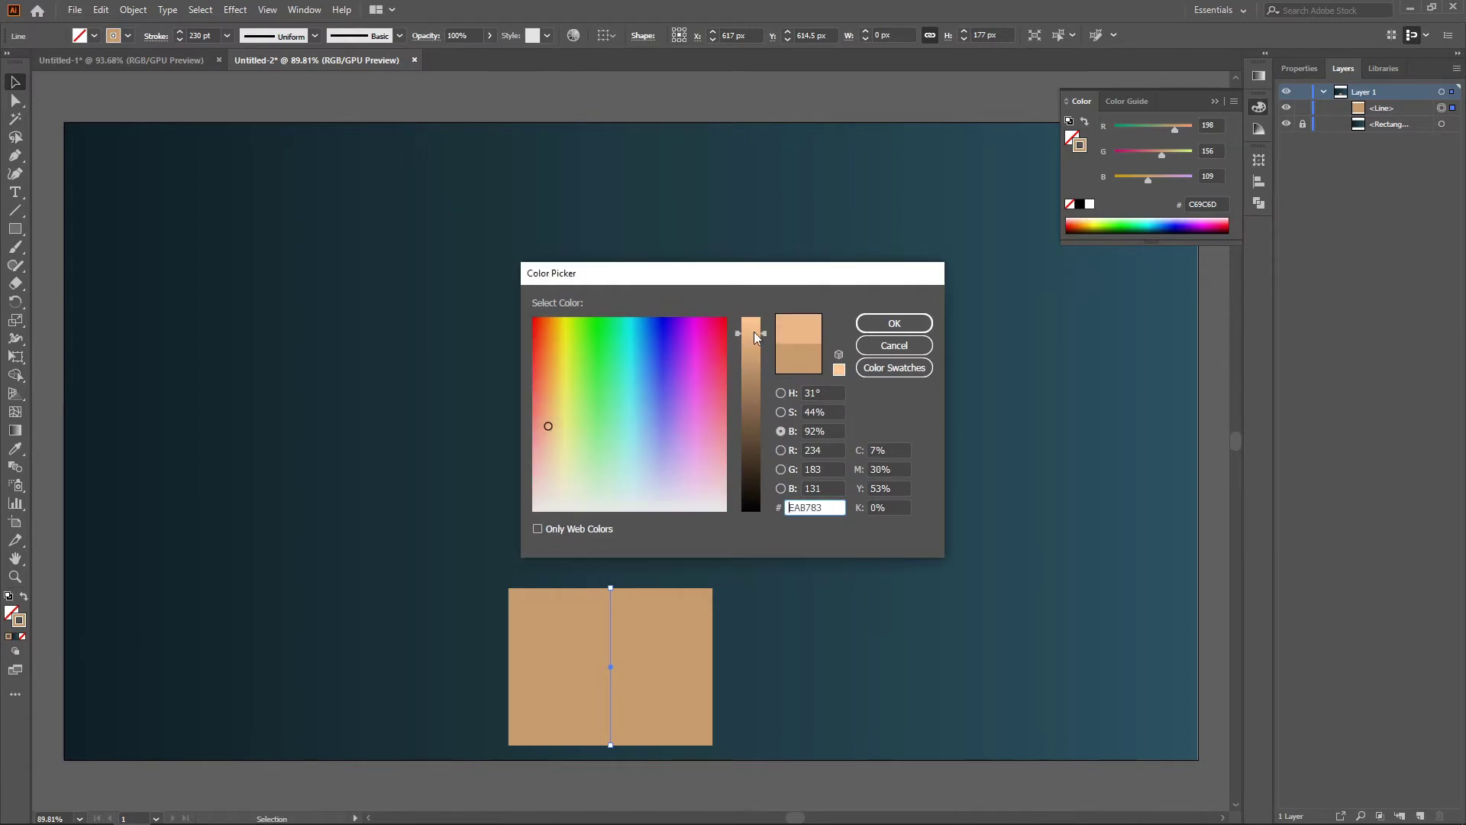
{"action": "left_click", "coordinate": [894, 323]}
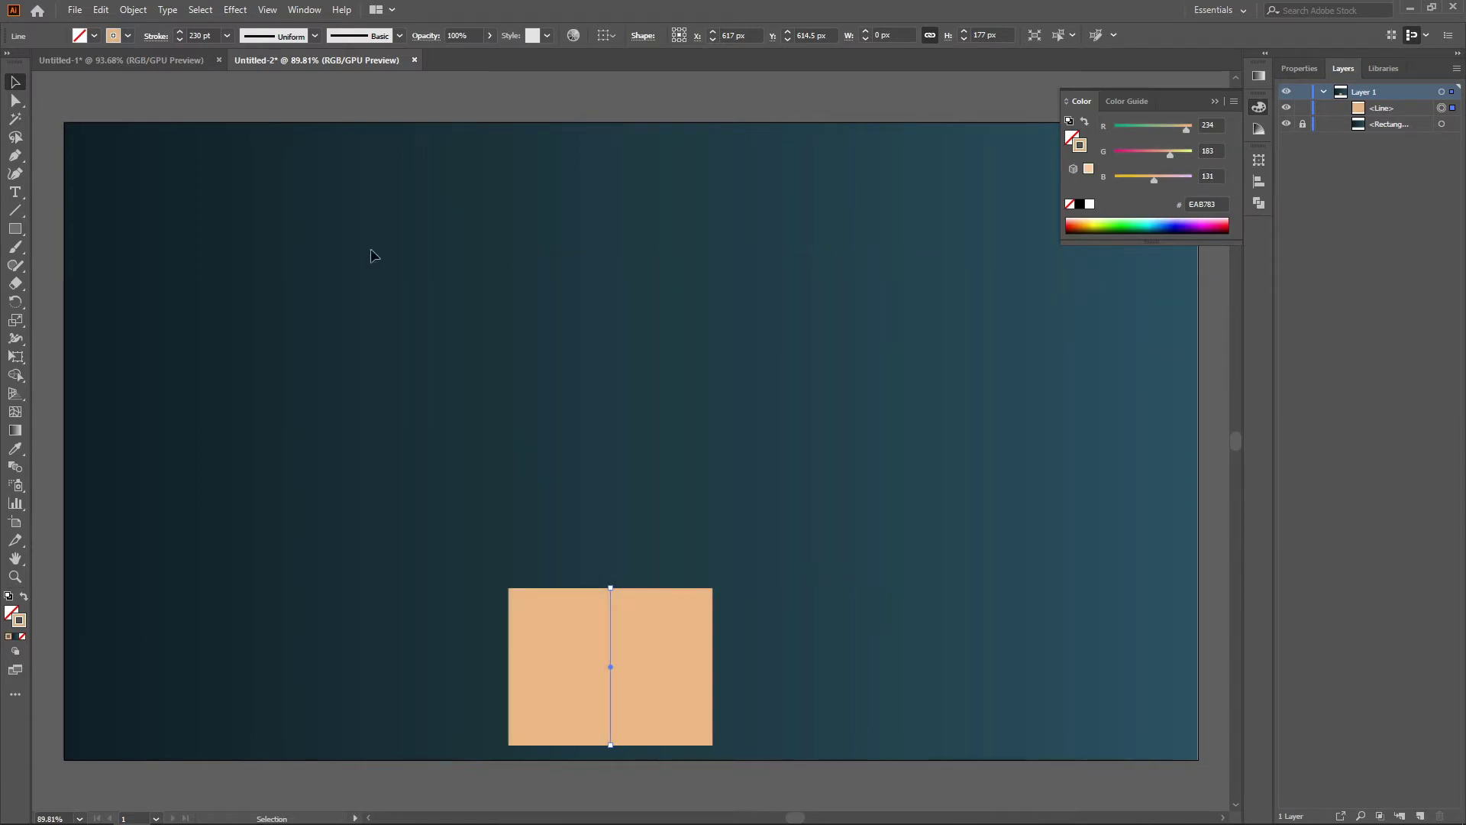
{"action": "left_click", "coordinate": [1215, 102]}
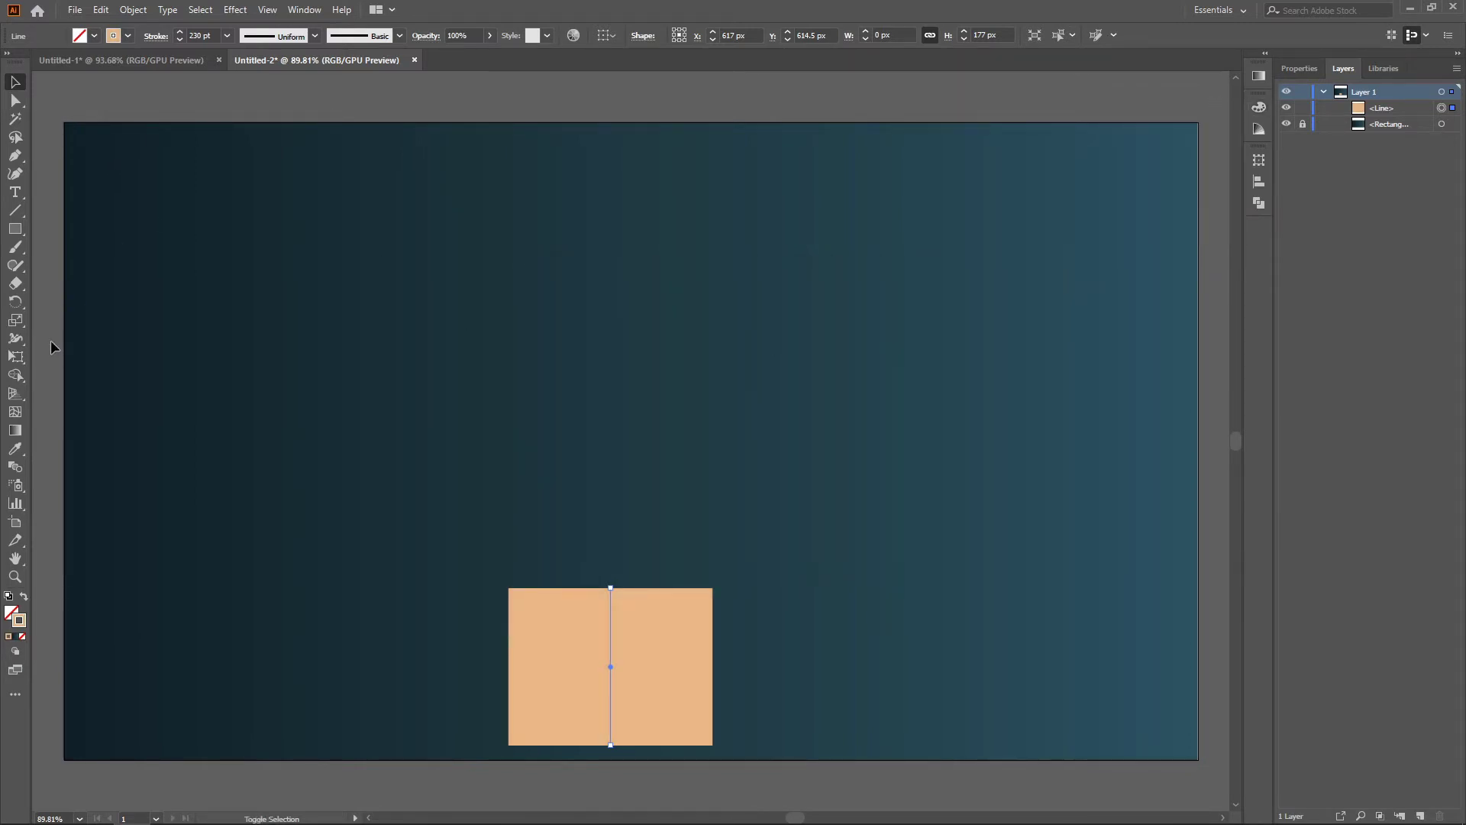
Use the Width tool to narrow the thick line's lower end and bulge its sides outward into a plant pot shape
{"action": "left_click_drag", "start_coordinate": [15, 338], "coordinate": [84, 340]}
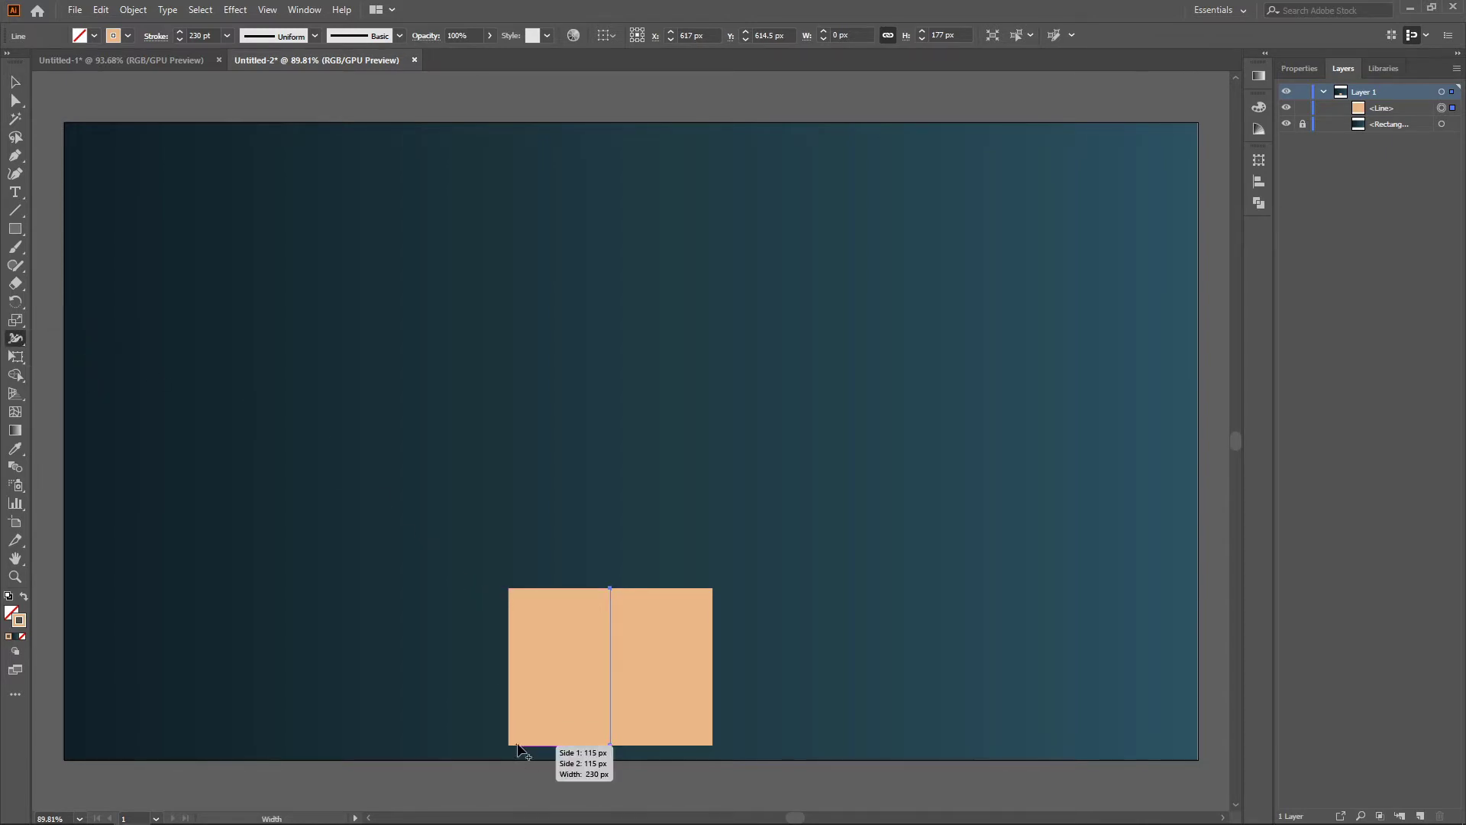
{"action": "mouse_move", "coordinate": [514, 749]}
{"action": "left_mouse_down"}
{"action": "mouse_move", "coordinate": [565, 748]}
{"action": "mouse_move", "coordinate": [522, 753]}
{"action": "mouse_move", "coordinate": [556, 756]}
{"action": "mouse_move", "coordinate": [542, 758]}
{"action": "mouse_move", "coordinate": [541, 738]}
{"action": "left_mouse_up"}
{"action": "key", "text": "ctrl+z"}
{"action": "key", "text": "ctrl+z"}
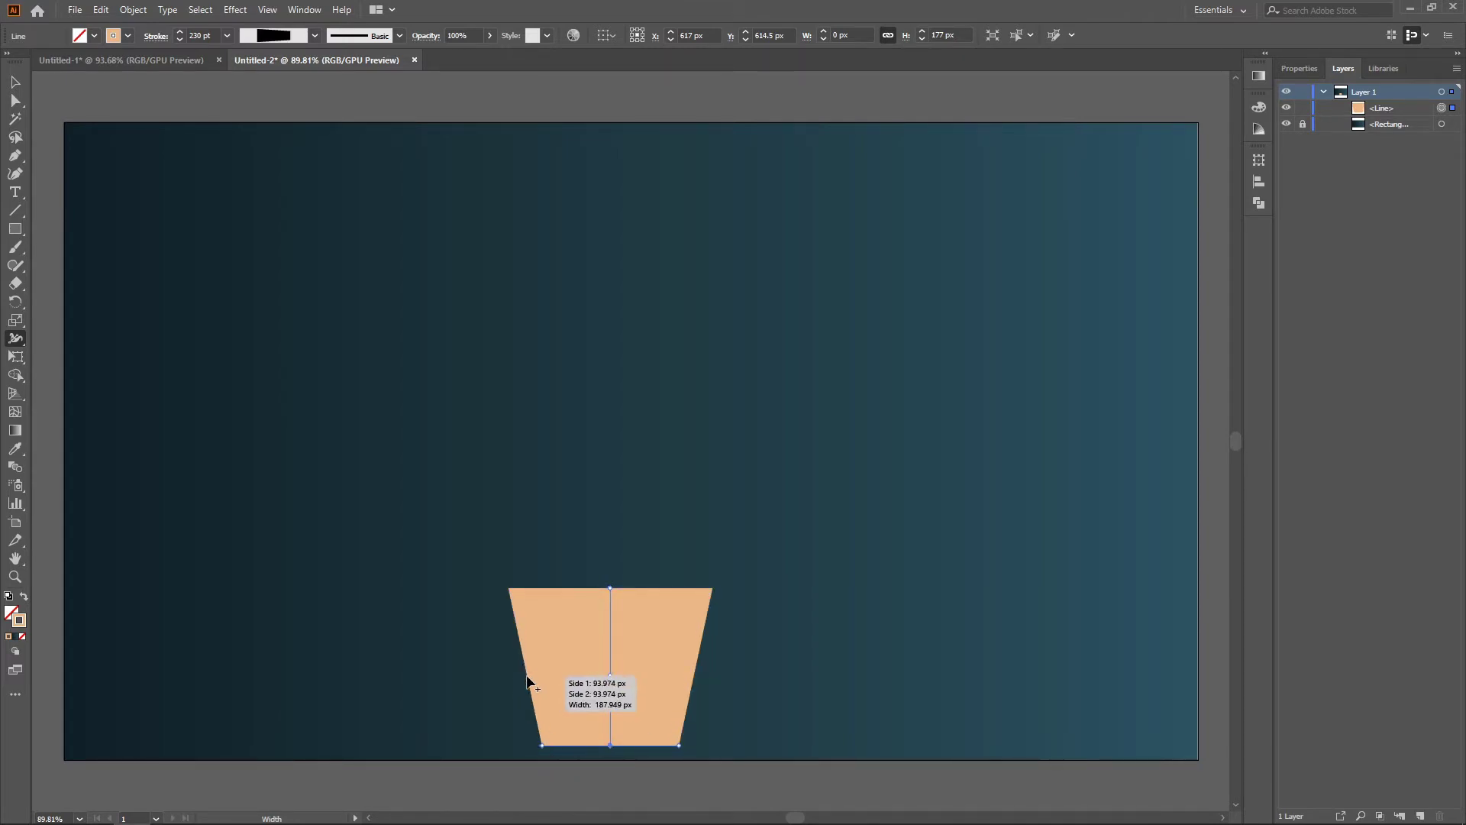
{"action": "left_click_drag", "start_coordinate": [524, 677], "coordinate": [520, 681]}
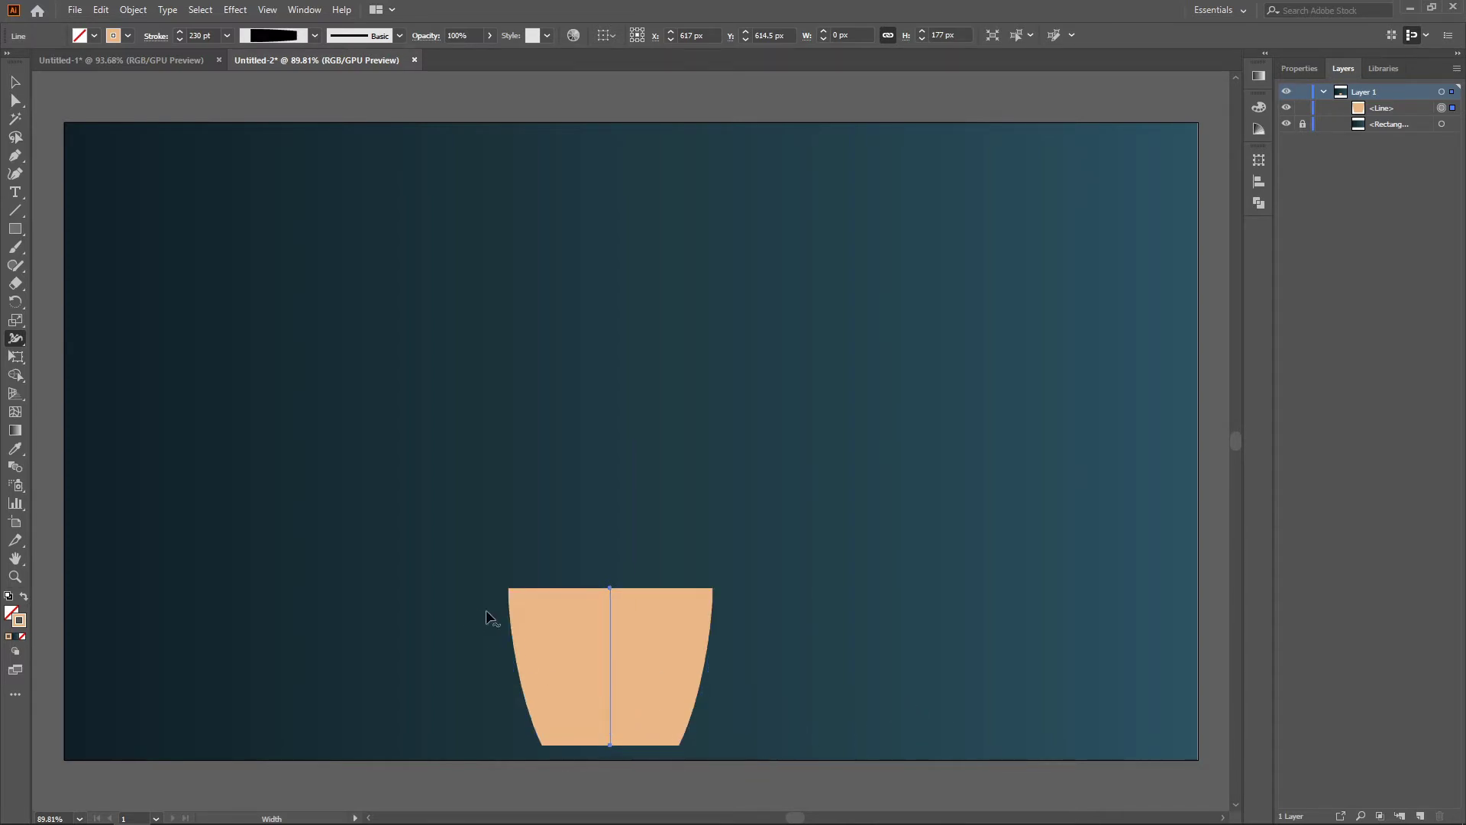
Move the pot straight down so its base sits on the artboard's bottom edge, and deselect it
{"action": "left_click_drag", "start_coordinate": [629, 688], "coordinate": [641, 724]}
{"action": "key", "text": "ctrl+z"}
{"action": "left_click", "coordinate": [15, 83]}
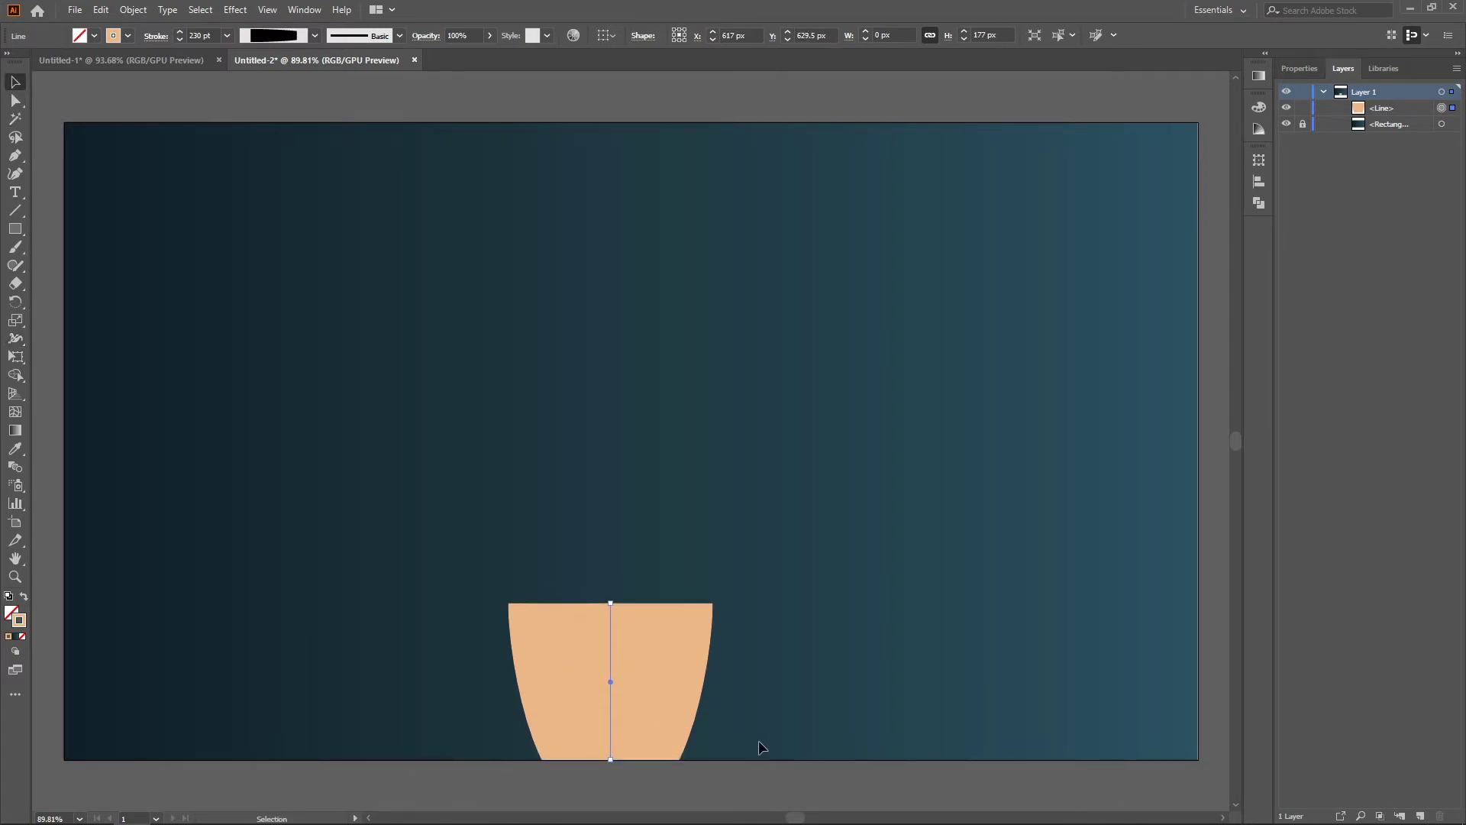
{"action": "left_click", "coordinate": [771, 777]}
Draw a vertical stem line about 311 px long upward from the middle of the pot's rim with a 20 pt stroke
{"action": "left_click", "coordinate": [15, 211]}
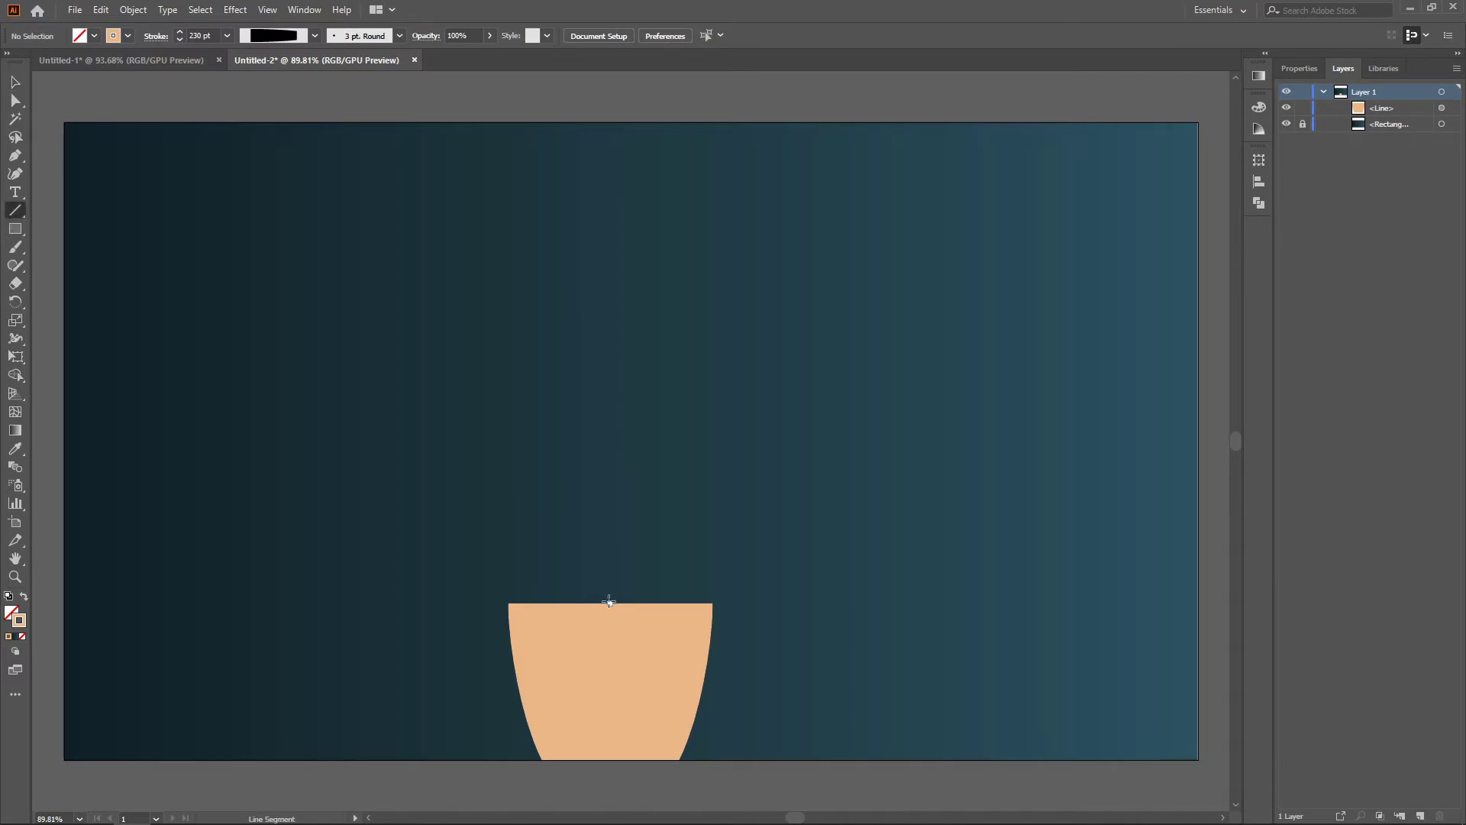
{"action": "left_click_drag", "start_coordinate": [610, 603], "coordinate": [615, 324]}
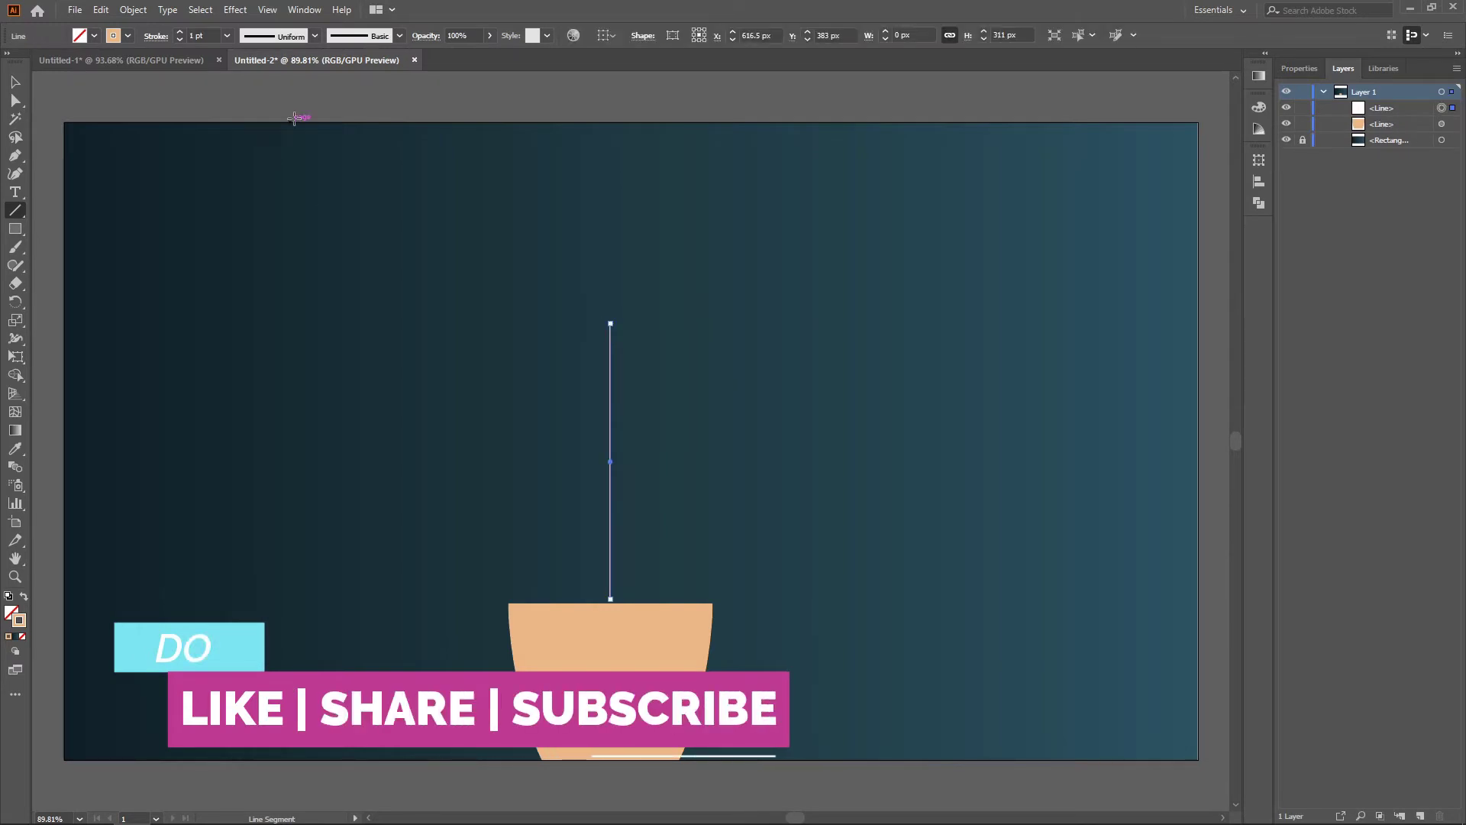
{"action": "left_click", "coordinate": [195, 35]}
{"action": "type", "text": "25"}
{"action": "key", "text": "Return"}
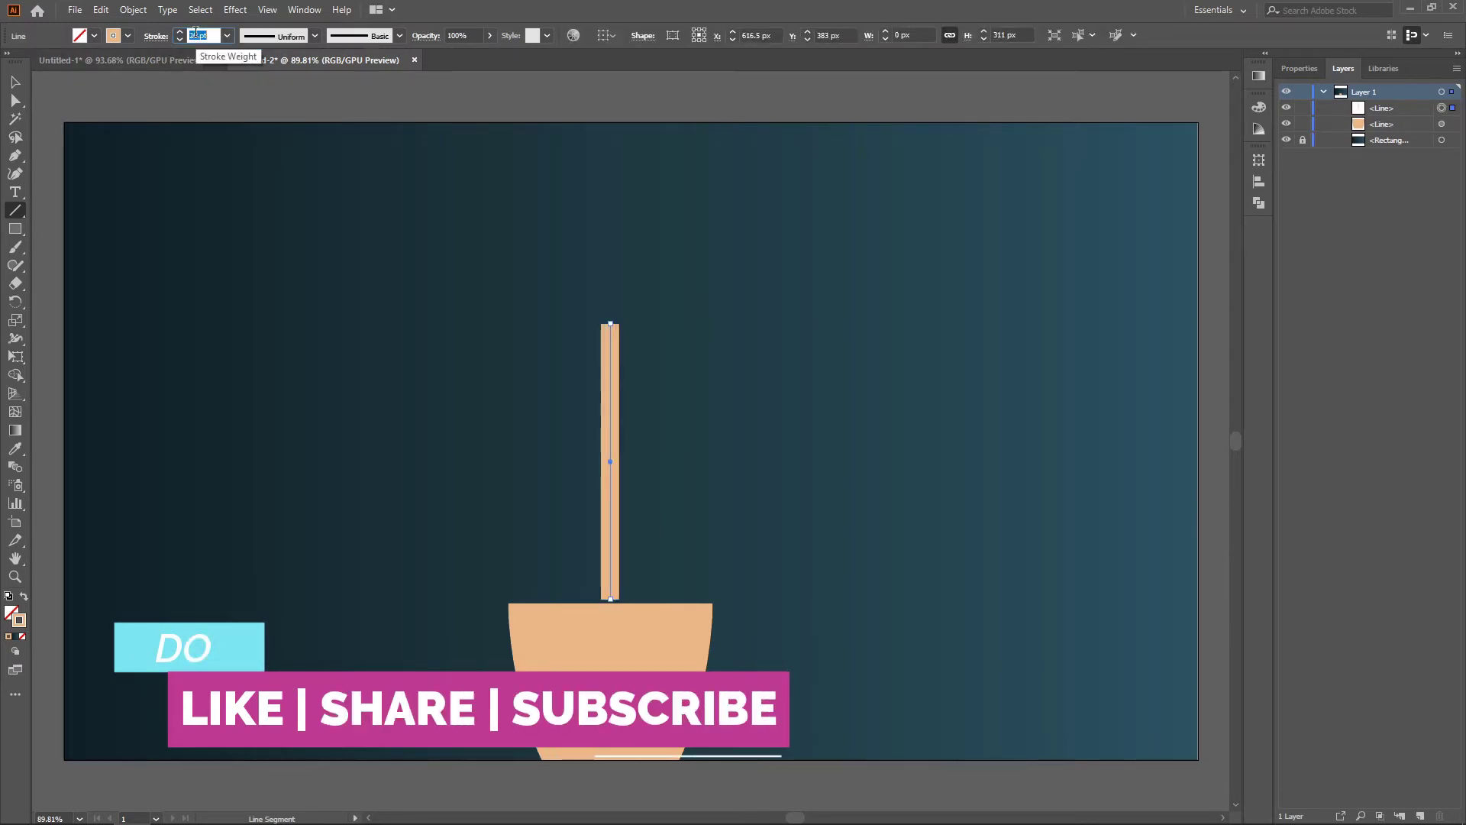
Colour the stem's stroke dark brown, R=96 G=56 B=19
{"action": "left_click", "coordinate": [127, 35]}
{"action": "left_click", "coordinate": [139, 83]}
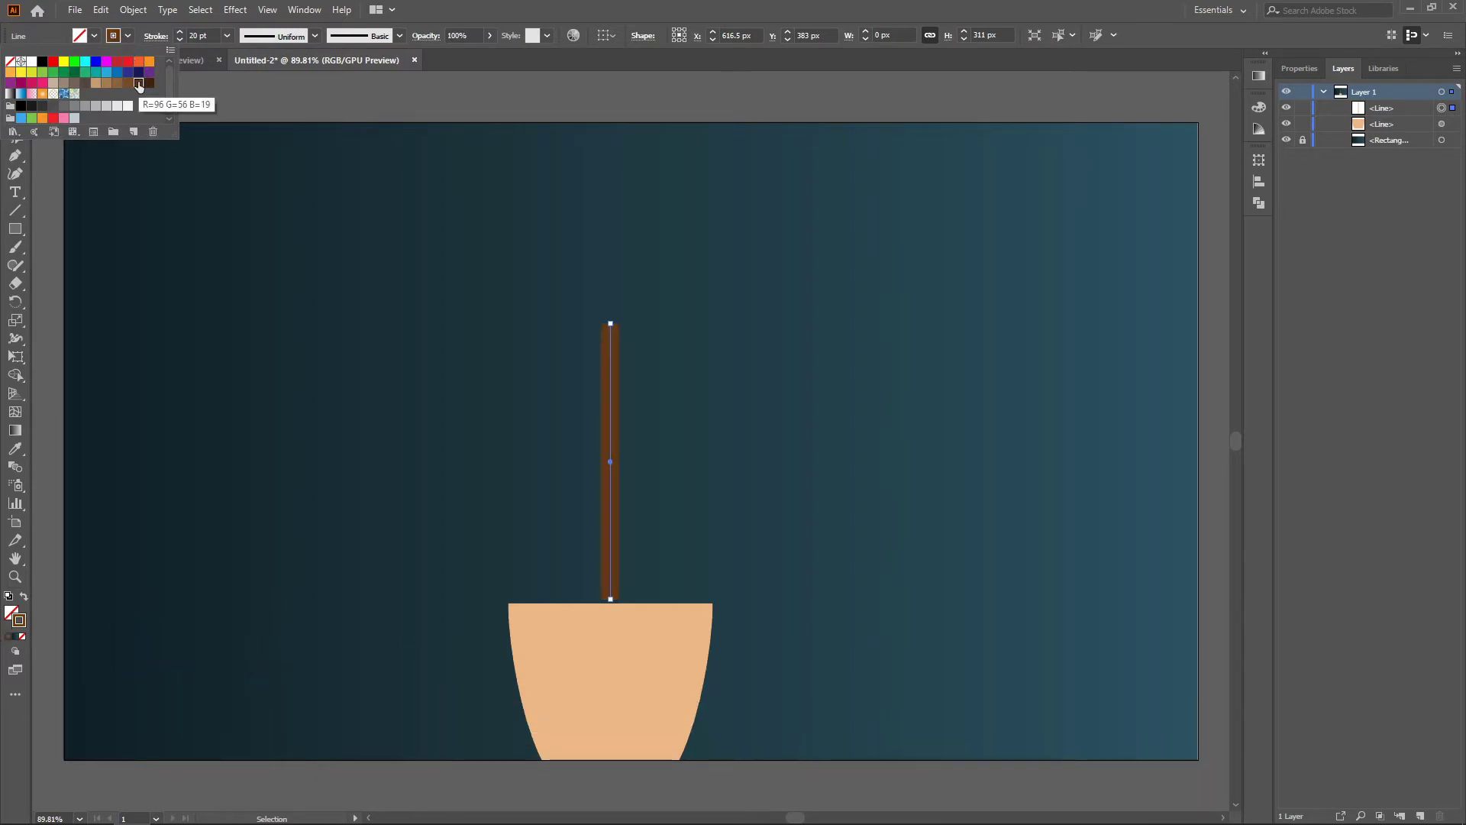
{"action": "left_click", "coordinate": [126, 85]}
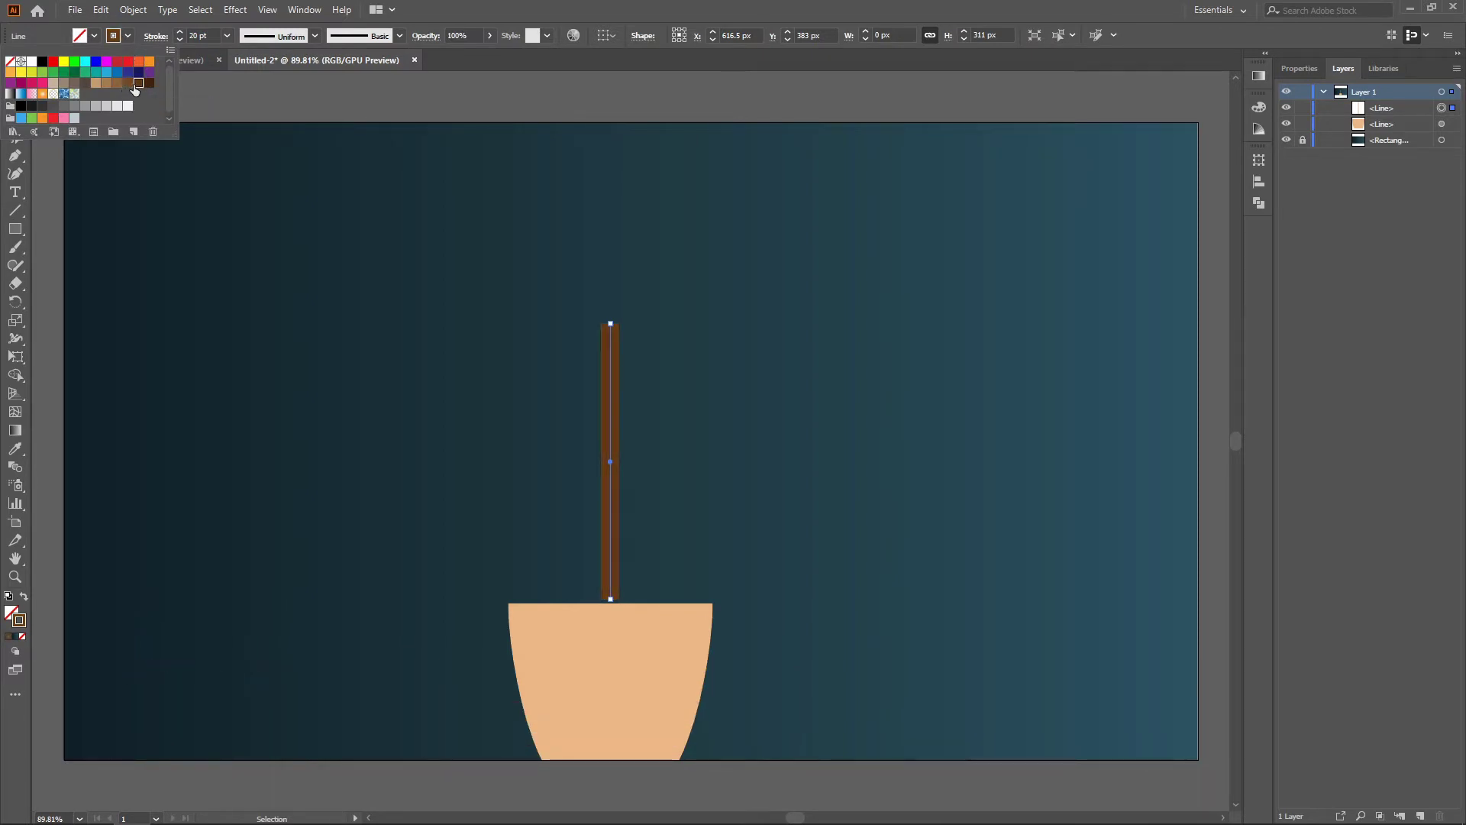
Taper the stem's upper end to a narrow tip with the Width tool and move the stem down onto the pot's rim
{"action": "left_click", "coordinate": [21, 341]}
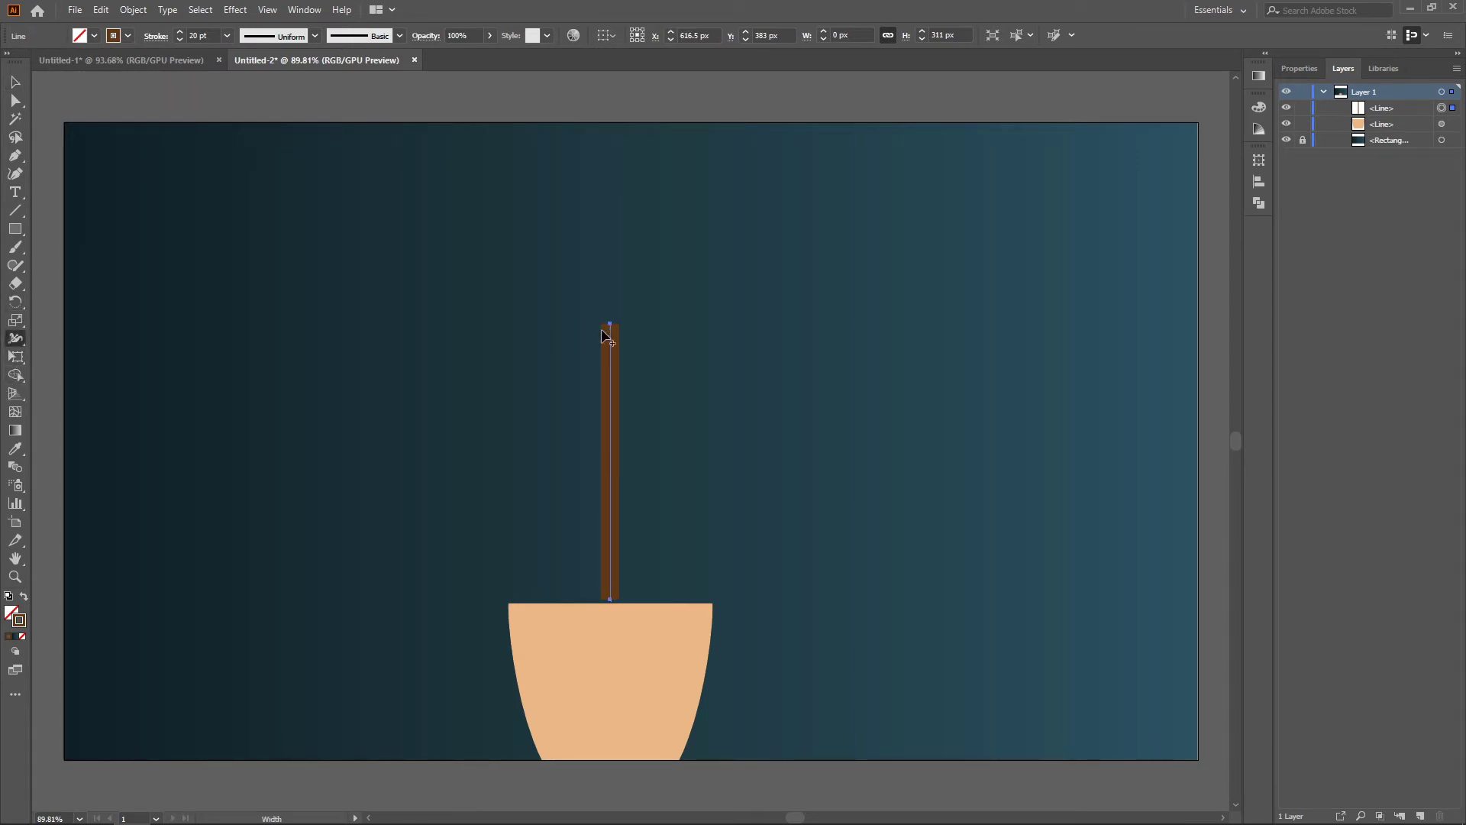
{"action": "left_click_drag", "start_coordinate": [620, 330], "coordinate": [611, 324]}
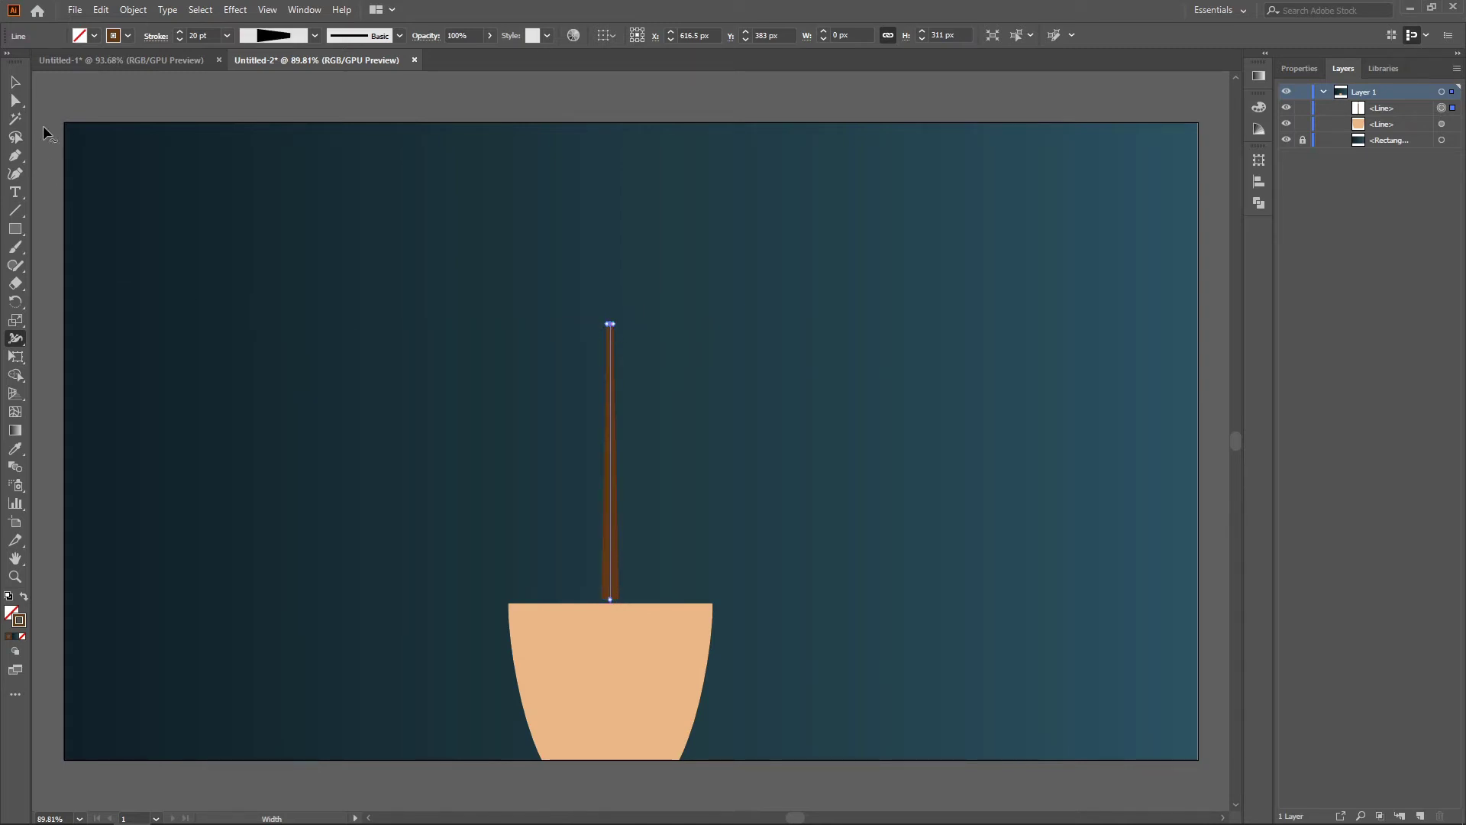
{"action": "left_click", "coordinate": [14, 82]}
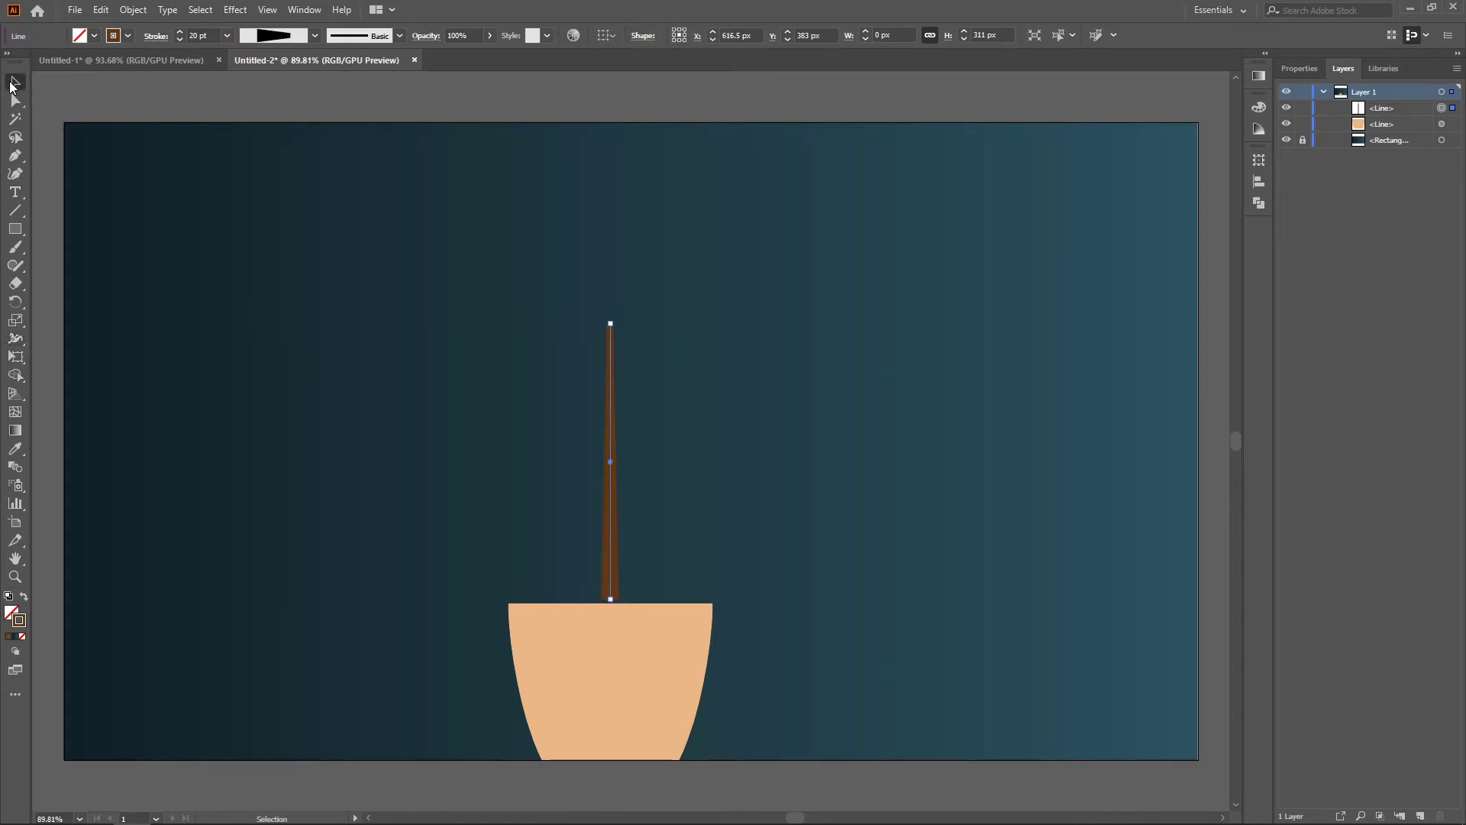
{"action": "left_click", "coordinate": [667, 557]}
{"action": "left_click", "coordinate": [612, 414]}
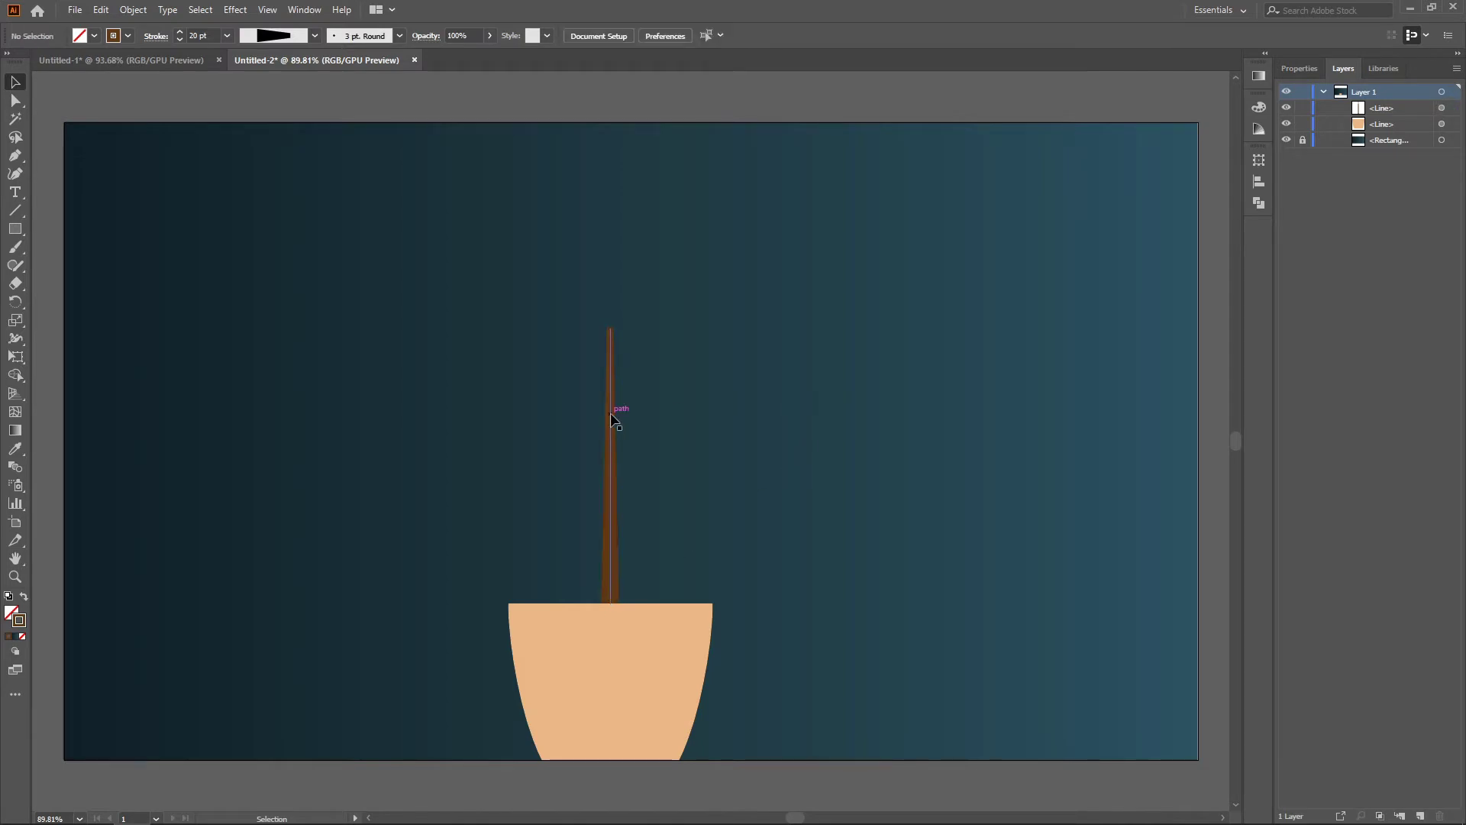
{"action": "left_click", "coordinate": [290, 285]}
Draw a vertical line about 107 px long left of the plant and widen its middle to about 50 px into a leaf shape
{"action": "left_click", "coordinate": [15, 210]}
{"action": "left_click_drag", "start_coordinate": [263, 296], "coordinate": [282, 392]}
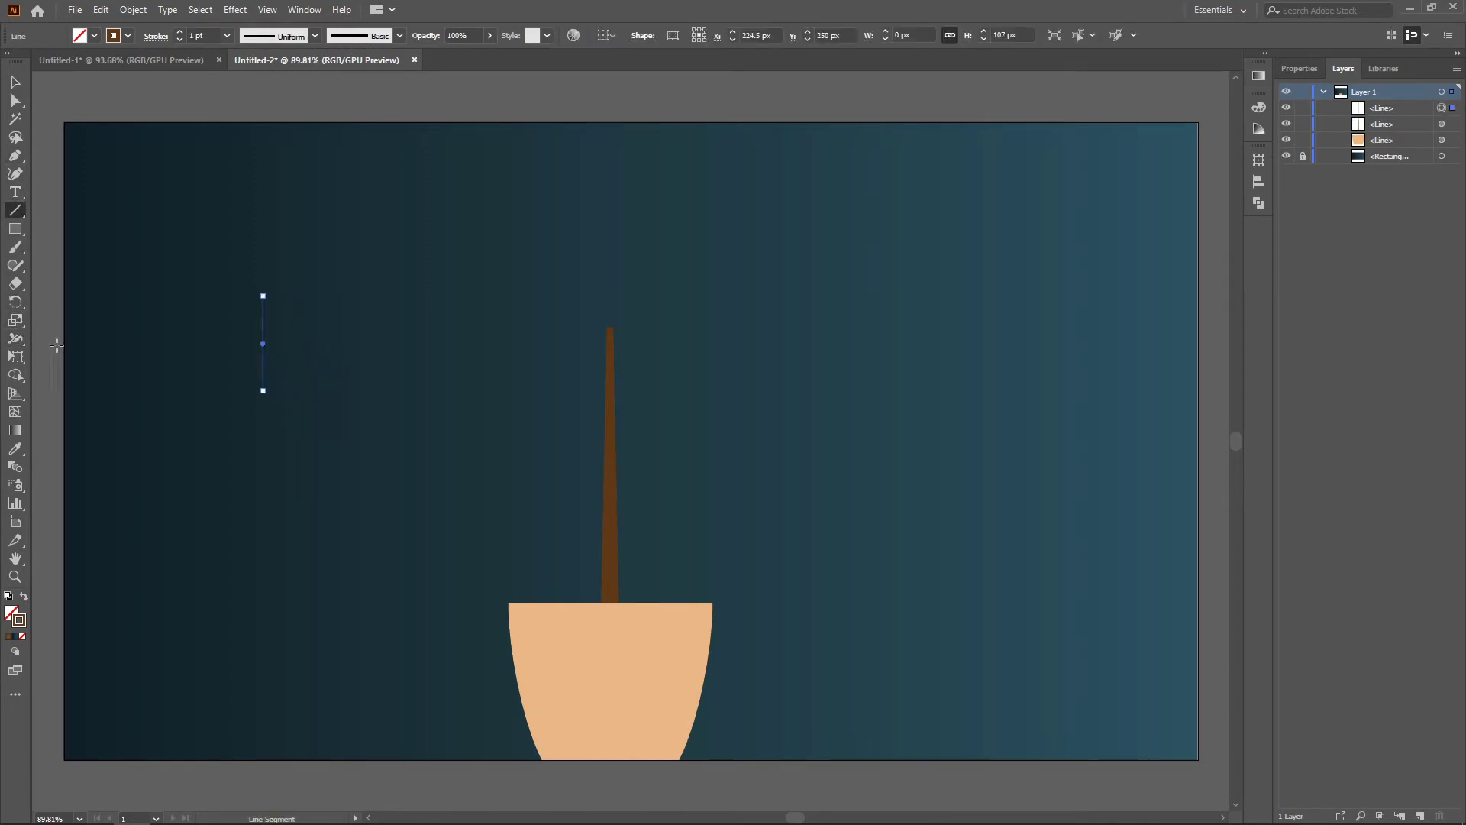
{"action": "left_click", "coordinate": [202, 35]}
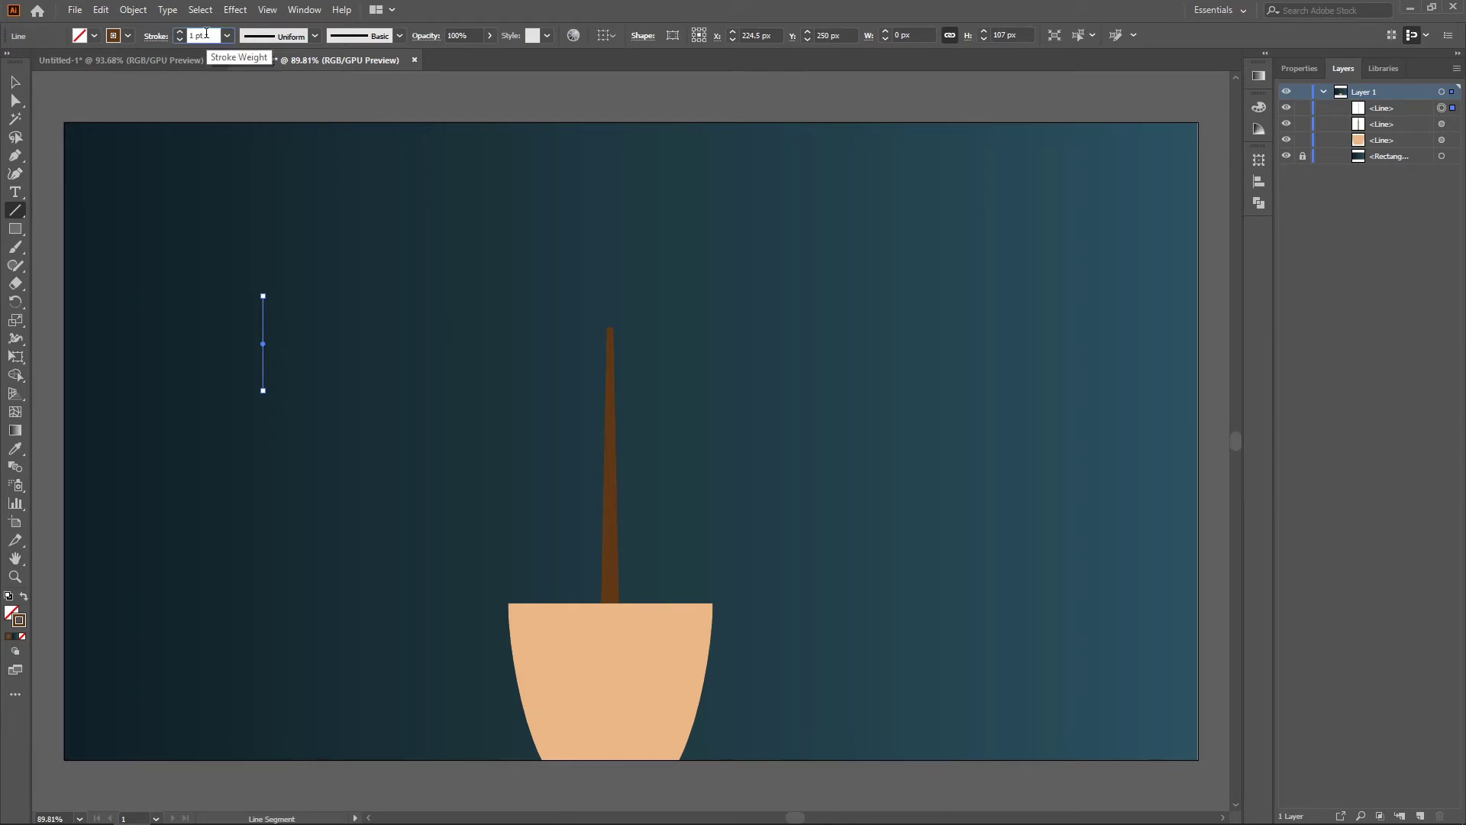
{"action": "left_click", "coordinate": [16, 338]}
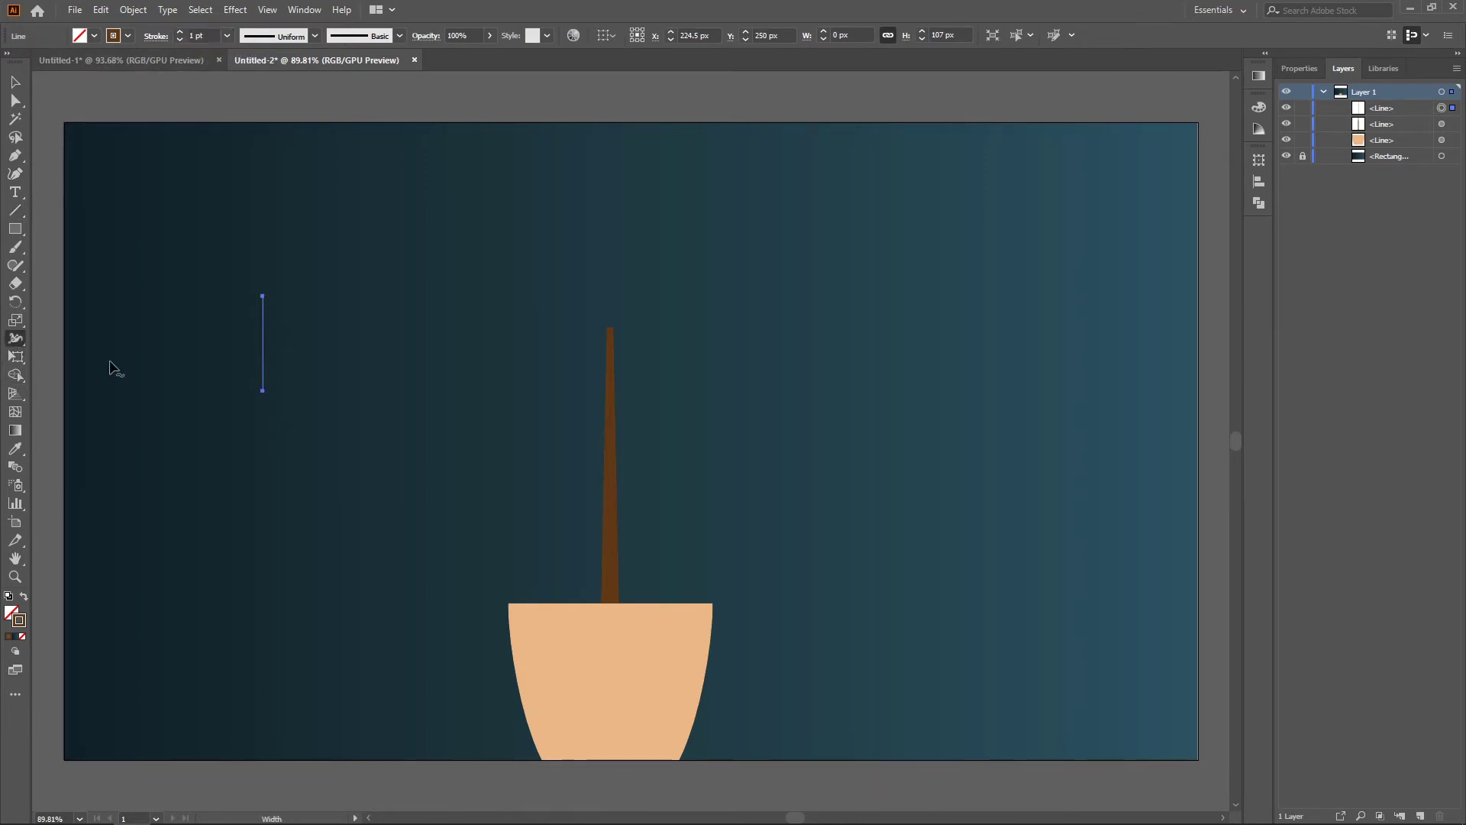
{"action": "left_click_drag", "start_coordinate": [266, 341], "coordinate": [285, 353]}
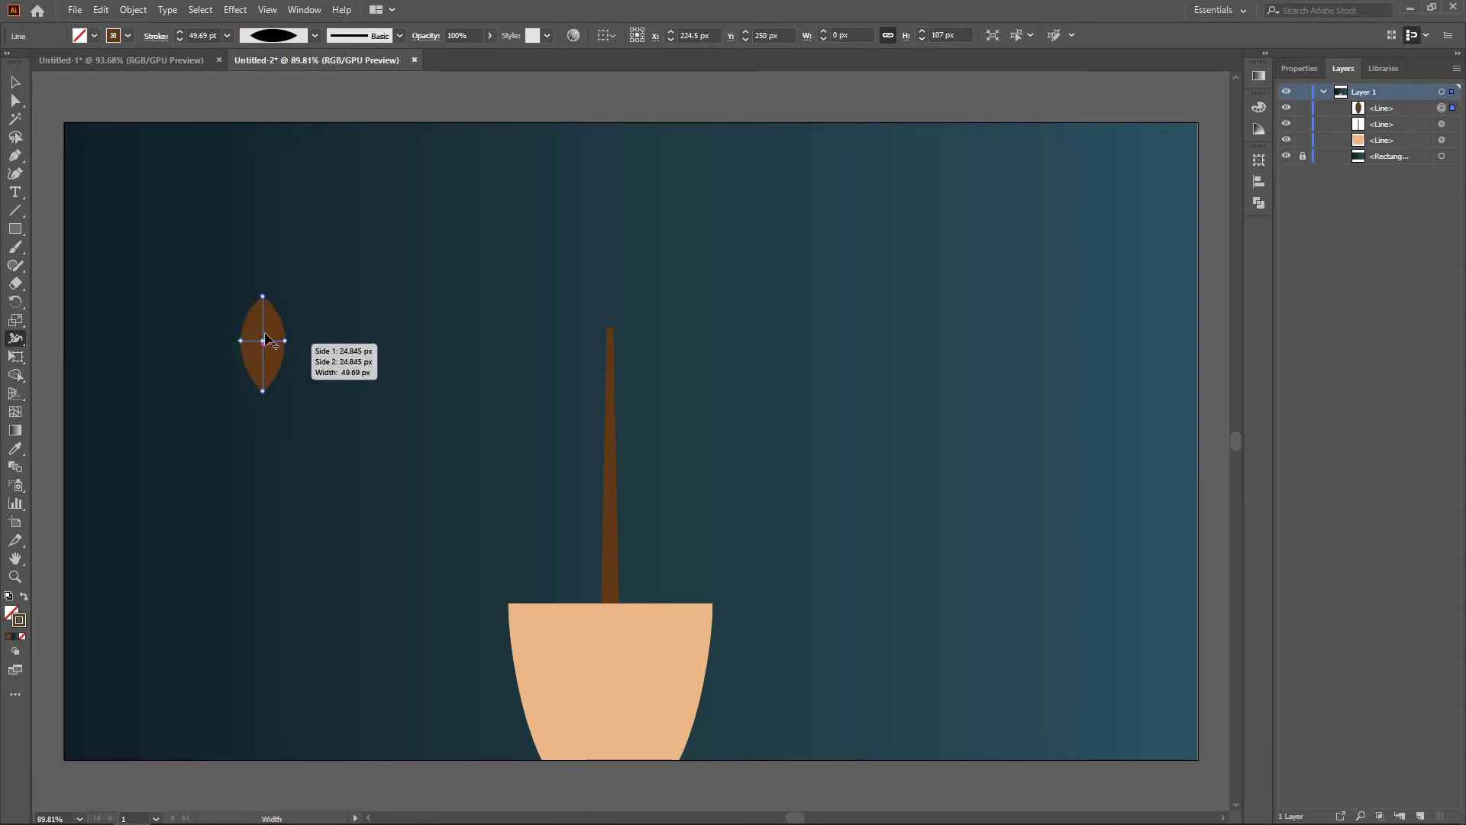
Colour the leaf dark green and attach it, tilted 45° to the right, to the stem's right side near the tip
{"action": "left_click", "coordinate": [128, 36]}
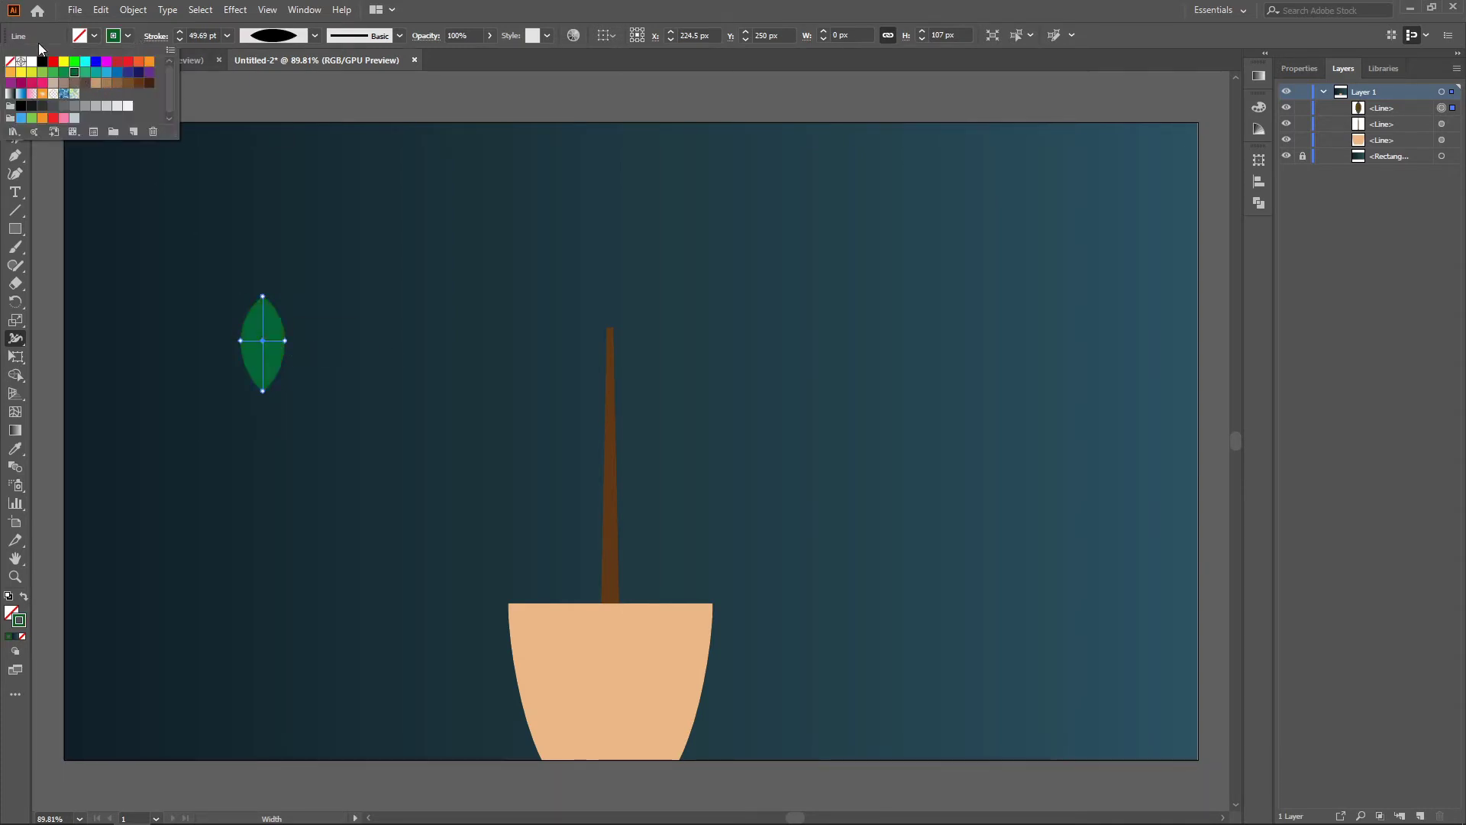
{"action": "left_click", "coordinate": [128, 36]}
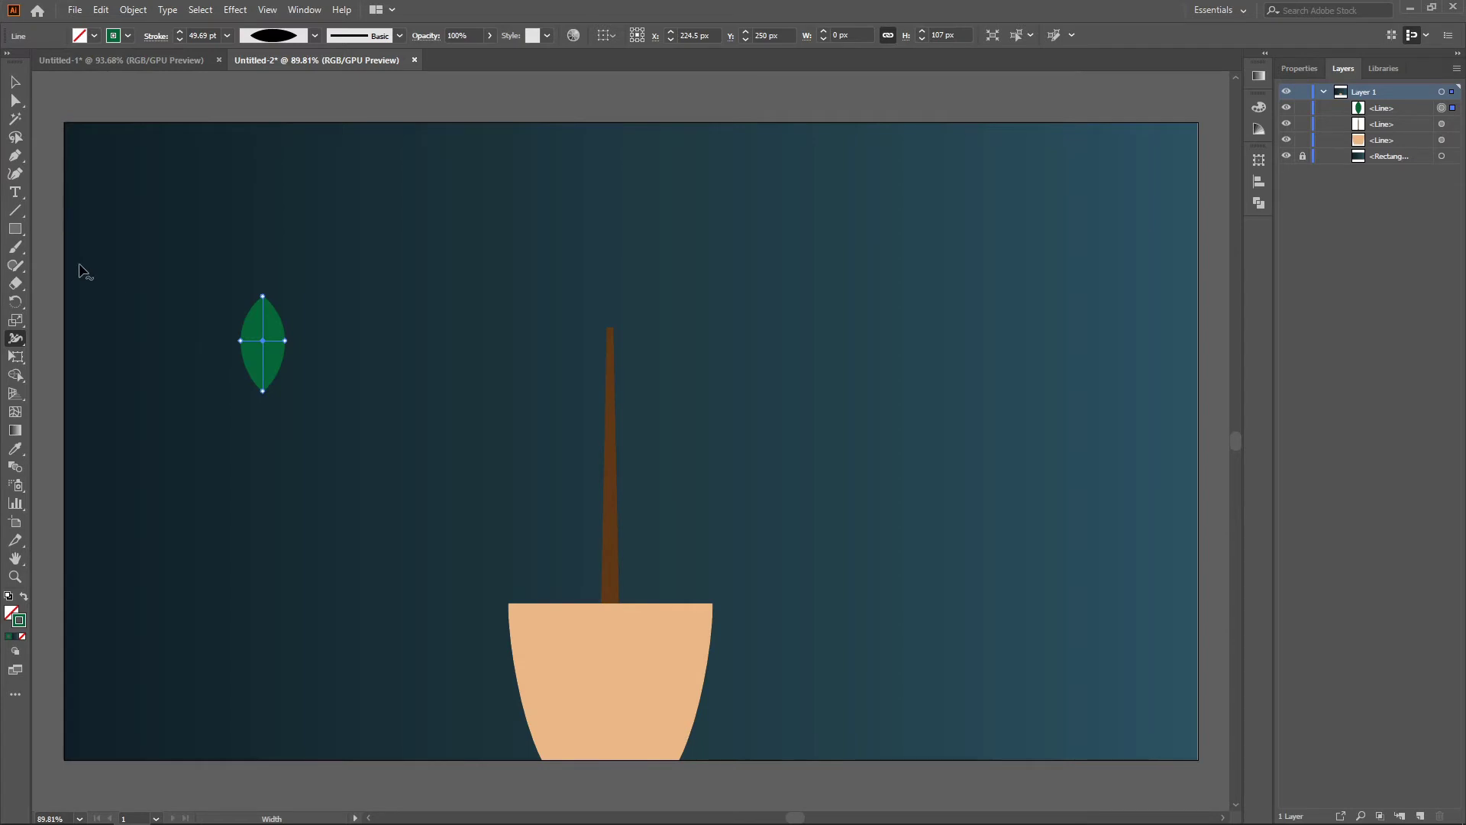
{"action": "key", "text": "r"}
{"action": "left_click_drag", "start_coordinate": [287, 309], "coordinate": [654, 348]}
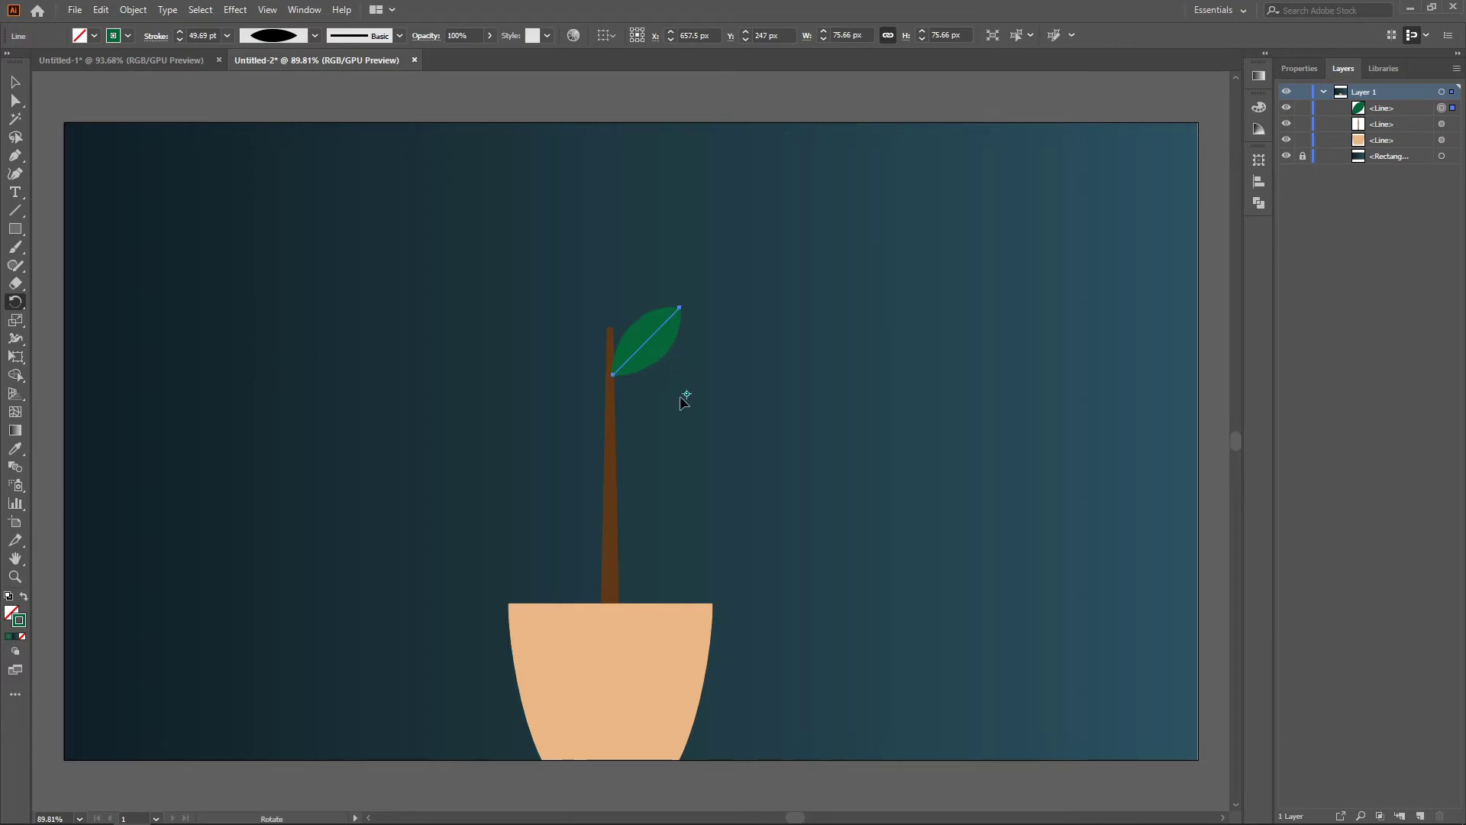
Draw a vertical line about 95 px long left of the plant and widen its middle to about 49 px for a second leaf
{"action": "left_click", "coordinate": [15, 210]}
{"action": "left_click_drag", "start_coordinate": [352, 319], "coordinate": [365, 403]}
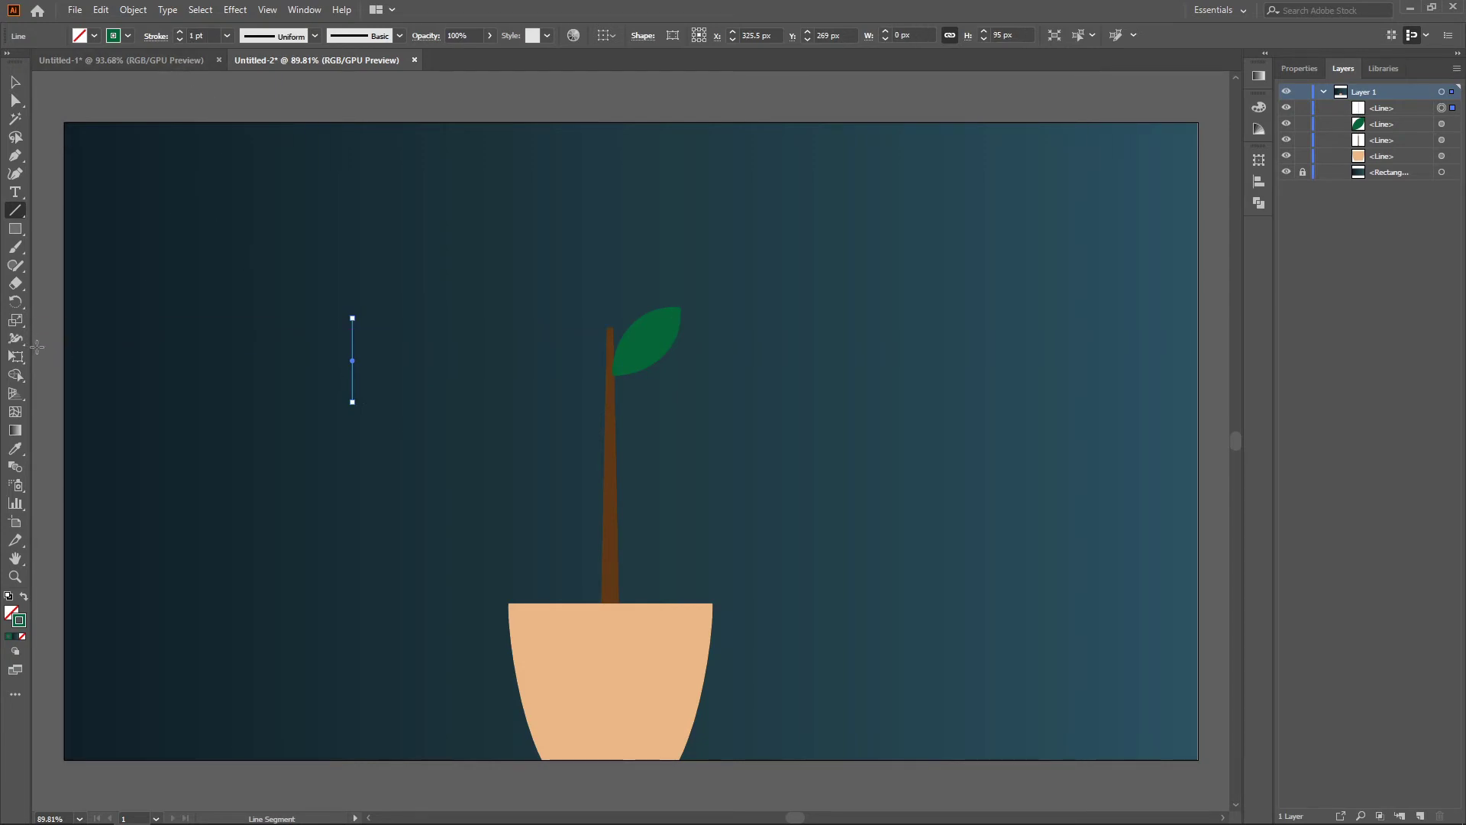
{"action": "left_click", "coordinate": [15, 338]}
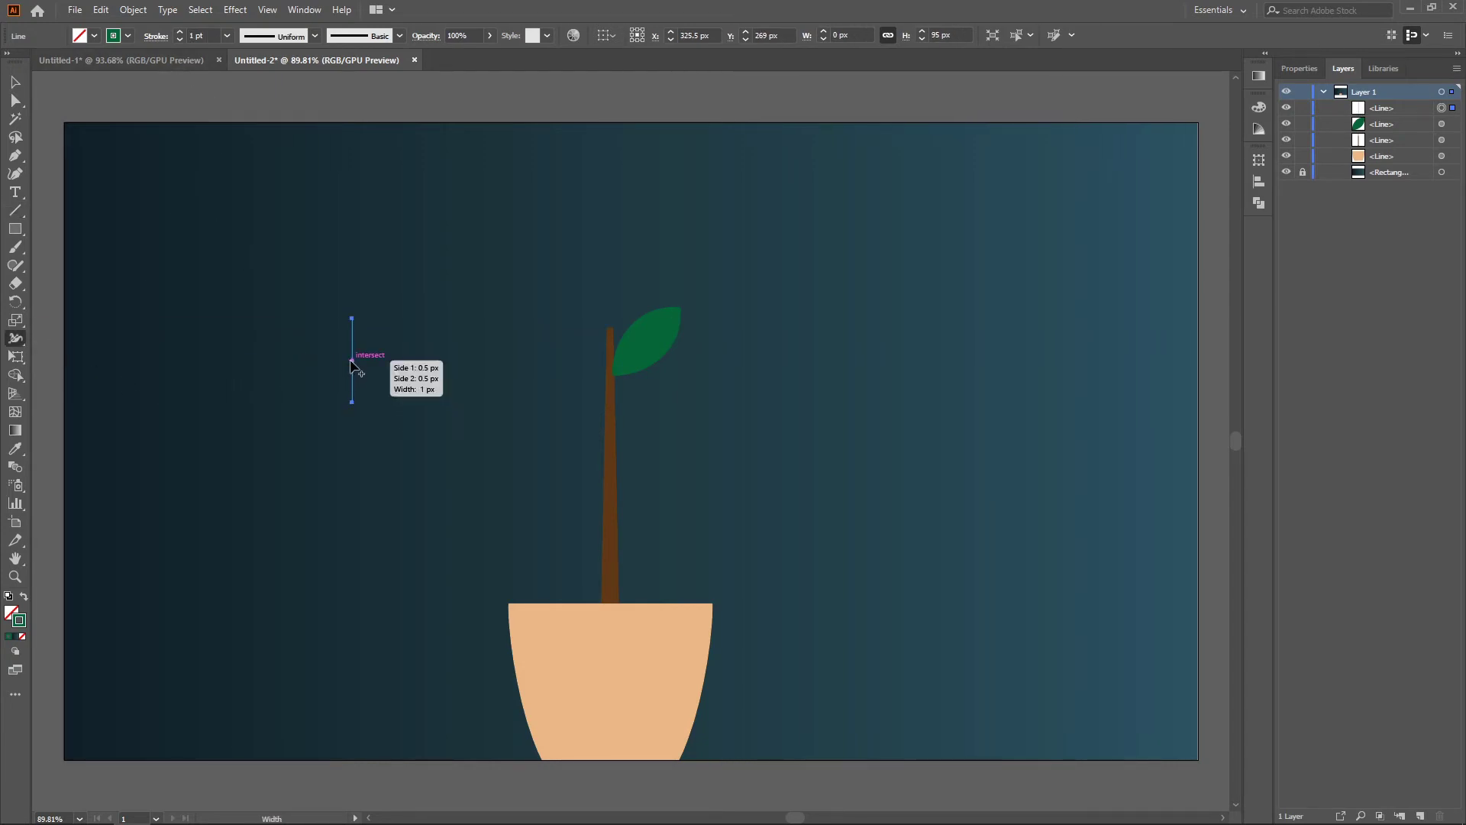
{"action": "left_click_drag", "start_coordinate": [353, 361], "coordinate": [374, 360]}
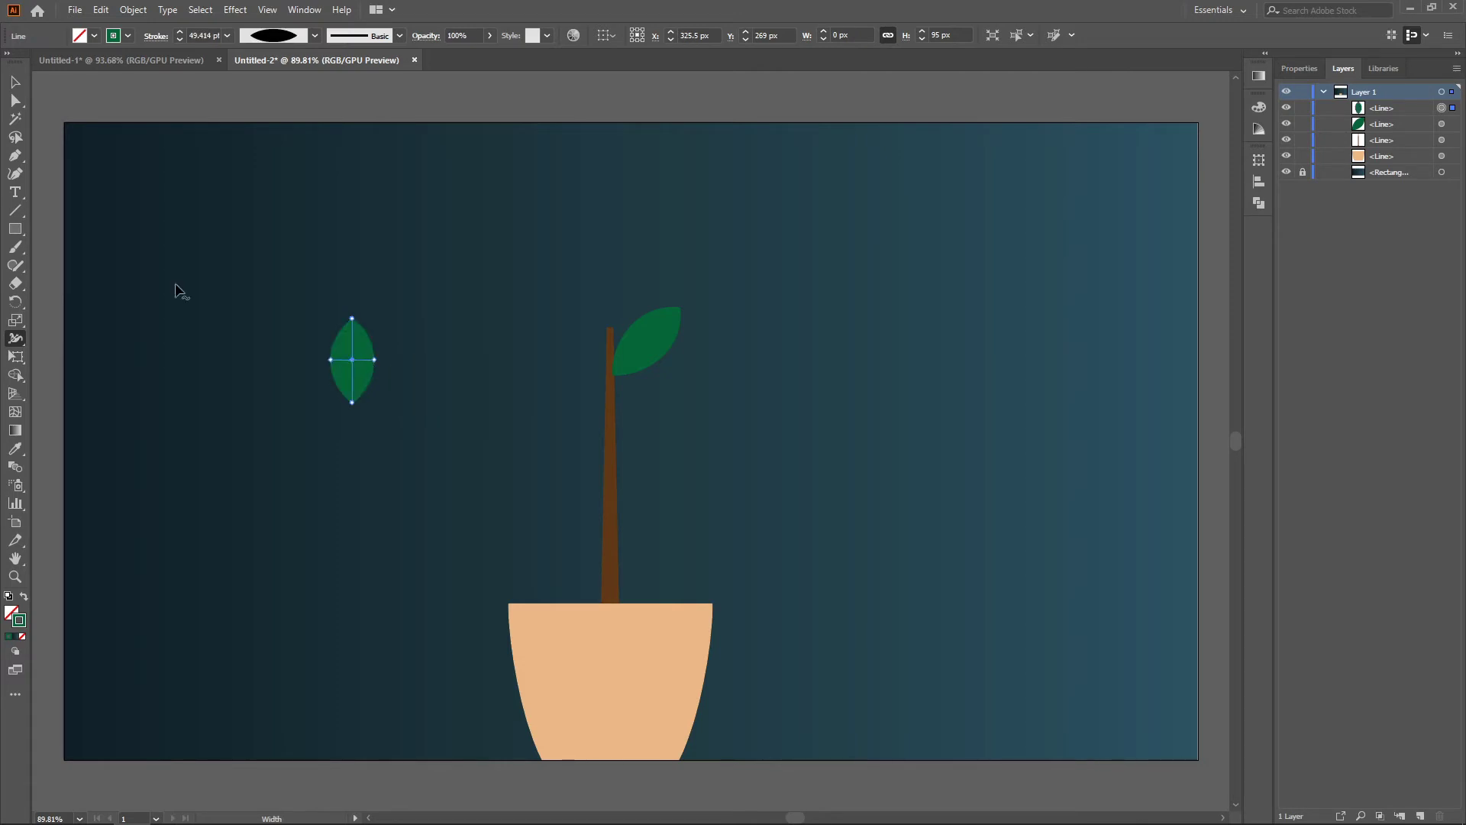
Colour the second leaf medium green and attach it, tilted about 45° to the left, to the stem's left side below the first leaf
{"action": "left_click", "coordinate": [128, 36]}
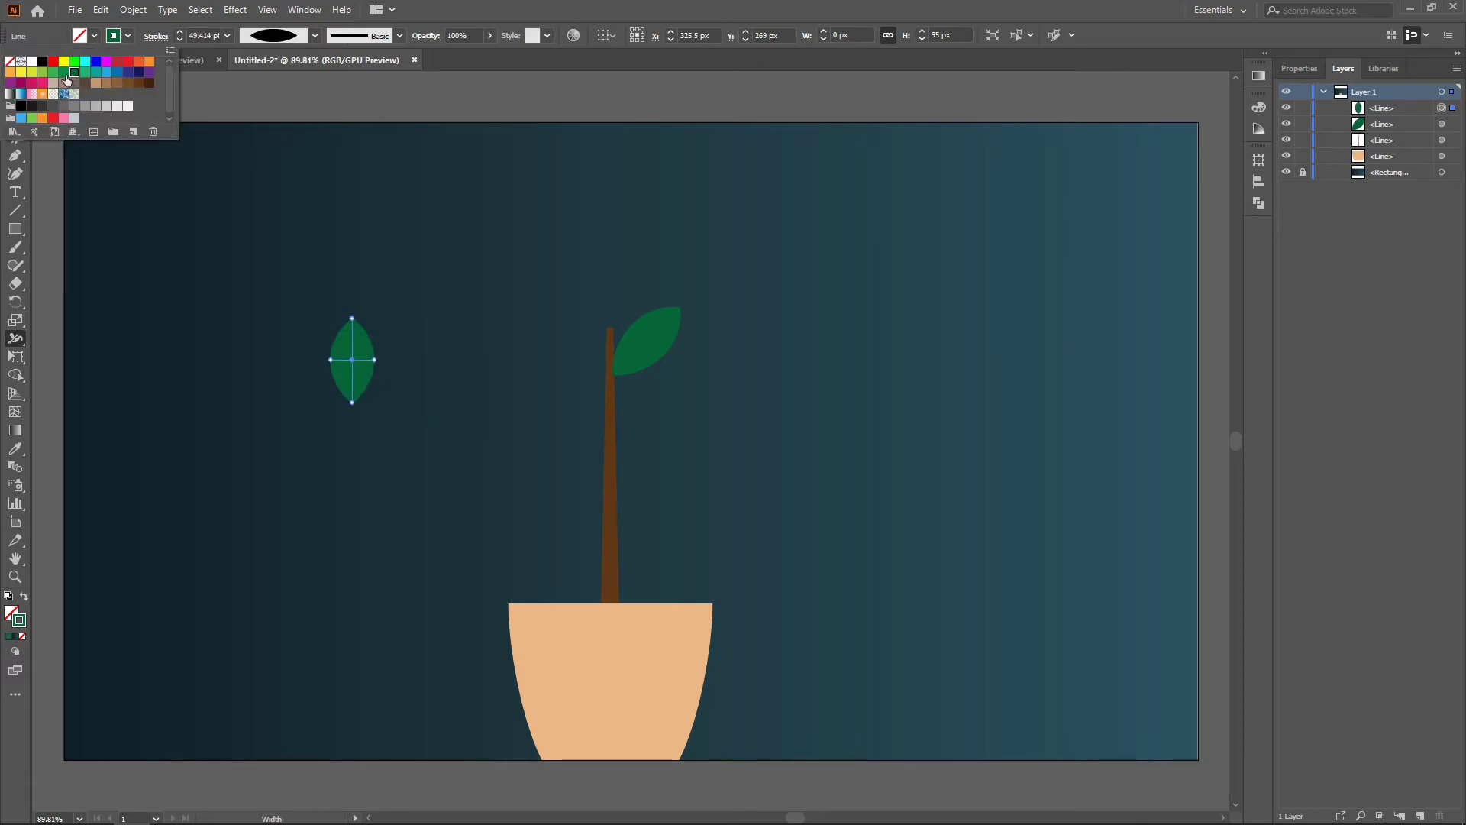
{"action": "left_click", "coordinate": [64, 72]}
{"action": "left_click", "coordinate": [128, 35]}
{"action": "key", "text": "r"}
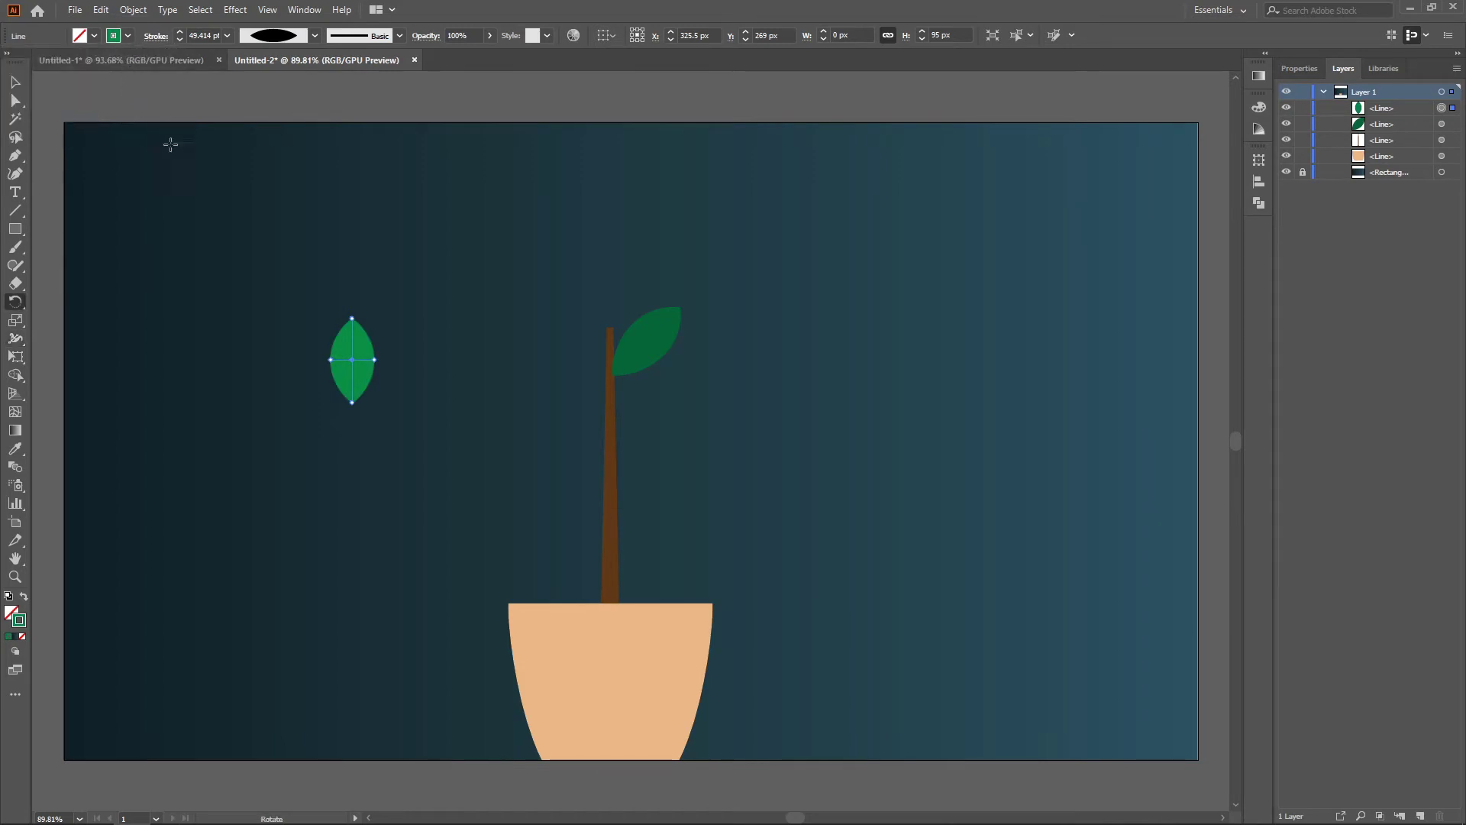
{"action": "left_click_drag", "start_coordinate": [372, 388], "coordinate": [588, 429]}
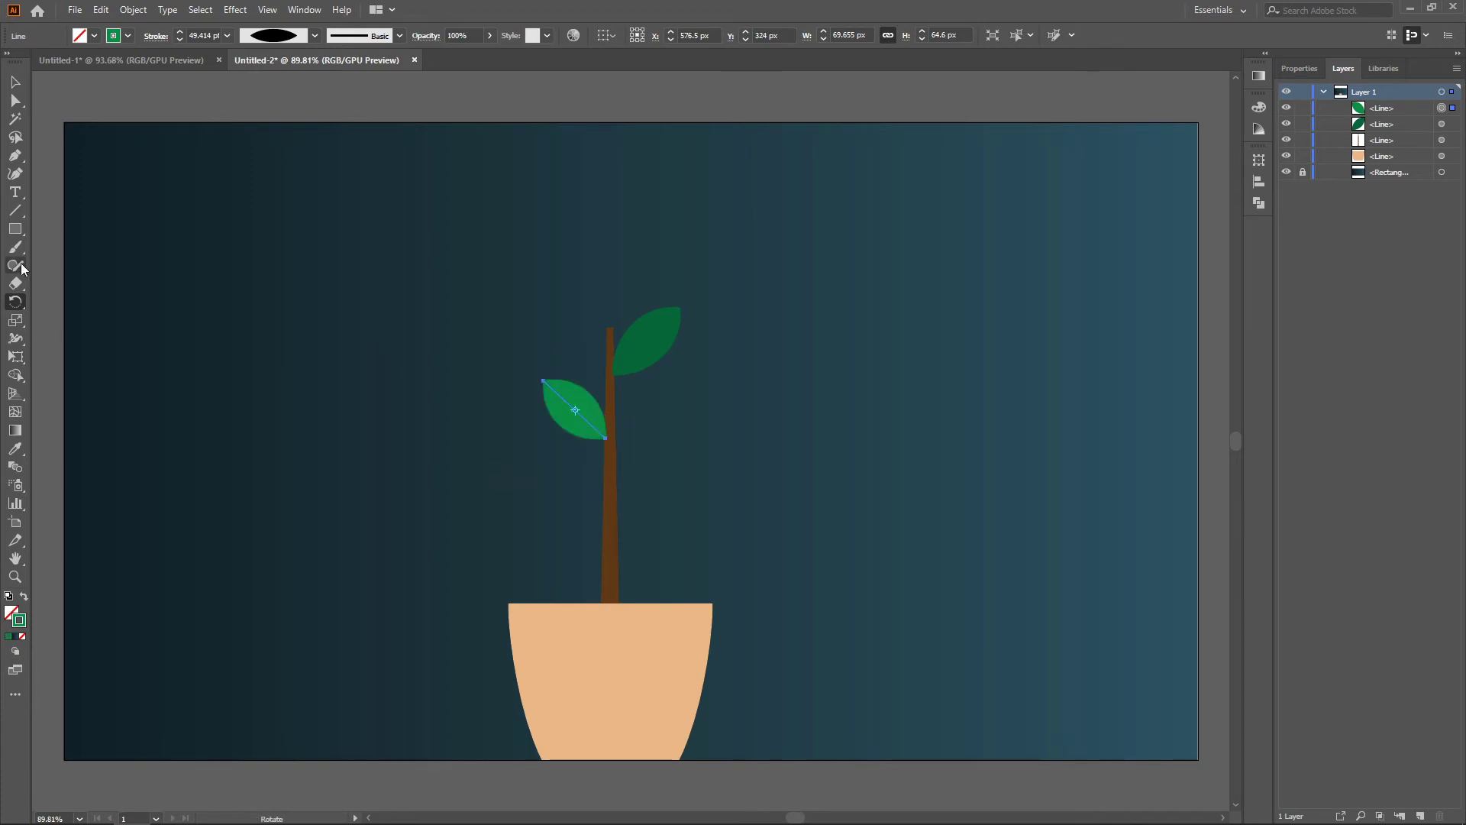
Create a third medium green leaf from a line widened to about 46 px, and attach it tilted right to the stem's lower right side
{"action": "left_click", "coordinate": [15, 210]}
{"action": "mouse_move", "coordinate": [299, 310]}
{"action": "left_mouse_down"}
{"action": "mouse_move", "coordinate": [300, 408]}
{"action": "mouse_move", "coordinate": [314, 354]}
{"action": "mouse_move", "coordinate": [344, 438]}
{"action": "mouse_move", "coordinate": [390, 474]}
{"action": "mouse_move", "coordinate": [375, 463]}
{"action": "mouse_move", "coordinate": [677, 550]}
{"action": "mouse_move", "coordinate": [638, 539]}
{"action": "left_mouse_up"}
{"action": "key", "text": "shift+w"}
{"action": "key", "text": "r"}
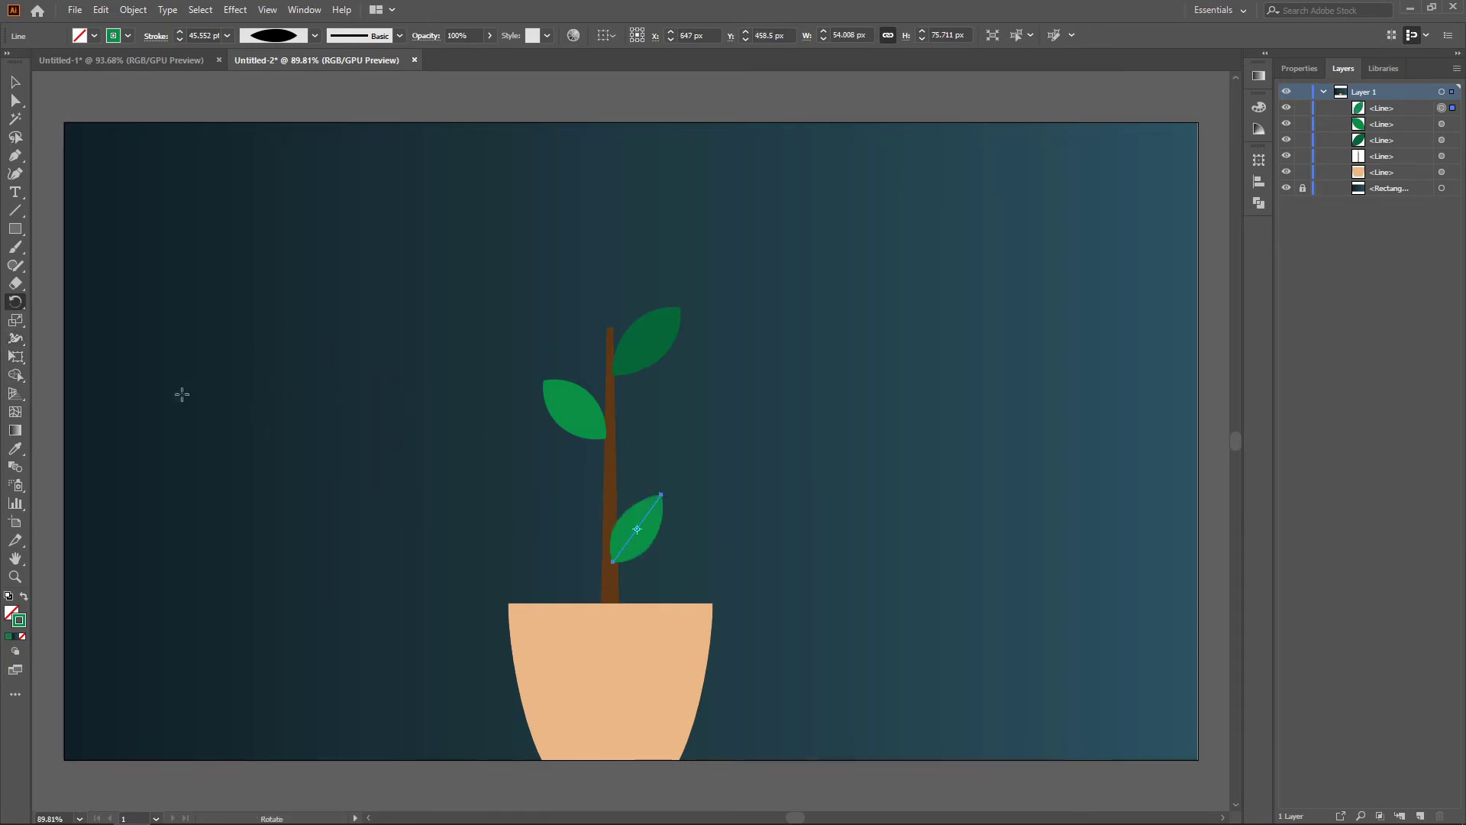
Draw a vertical line about 88 px long, widen its middle to about 48 px and colour this fourth leaf light green
{"action": "left_click", "coordinate": [15, 210]}
{"action": "mouse_move", "coordinate": [257, 290]}
{"action": "left_mouse_down"}
{"action": "mouse_move", "coordinate": [268, 399]}
{"action": "mouse_move", "coordinate": [278, 373]}
{"action": "mouse_move", "coordinate": [261, 333]}
{"action": "mouse_move", "coordinate": [276, 331]}
{"action": "mouse_move", "coordinate": [279, 350]}
{"action": "left_mouse_up"}
{"action": "key", "text": "shift+w"}
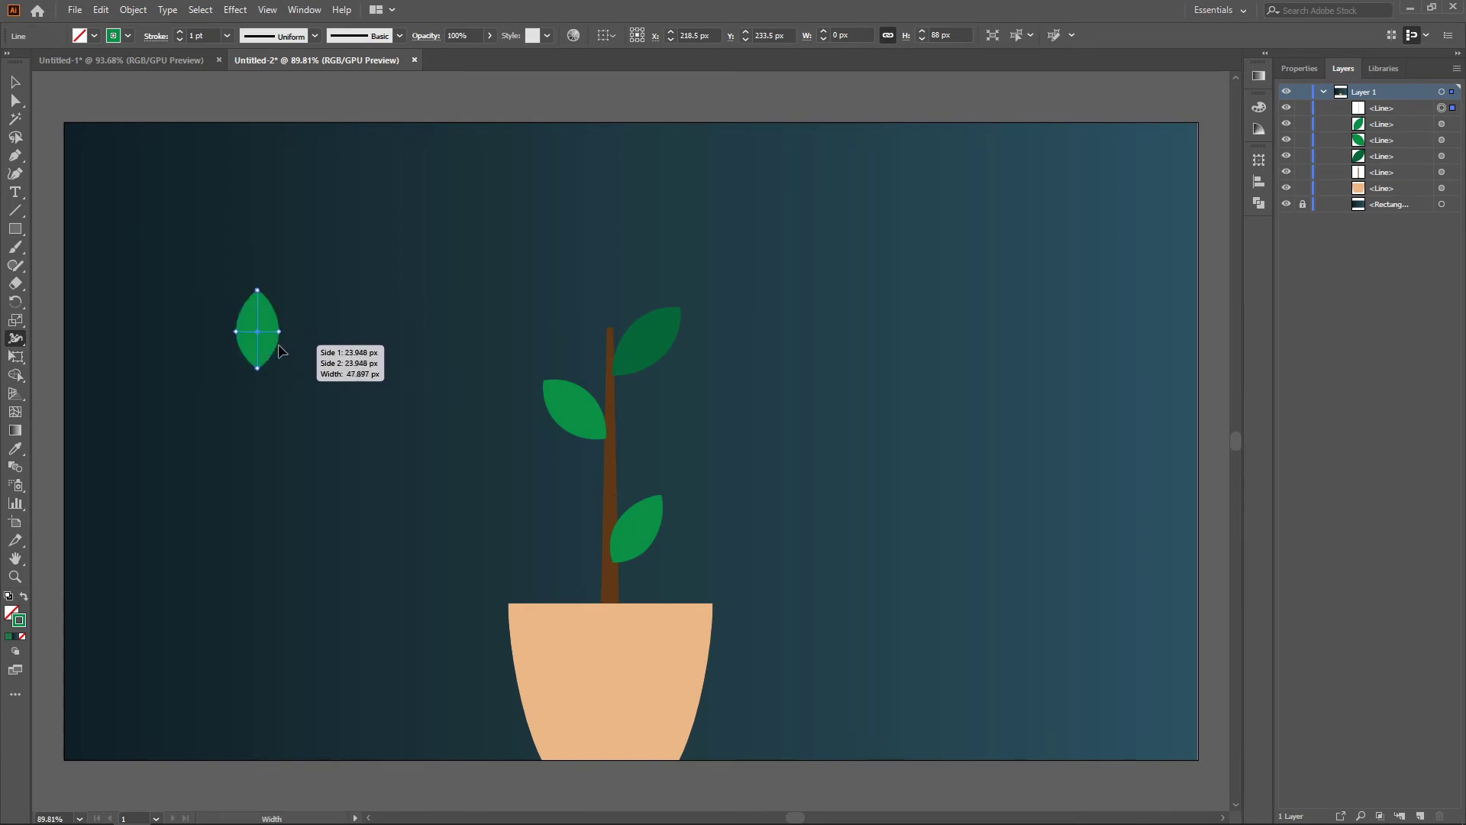
{"action": "left_click", "coordinate": [128, 36]}
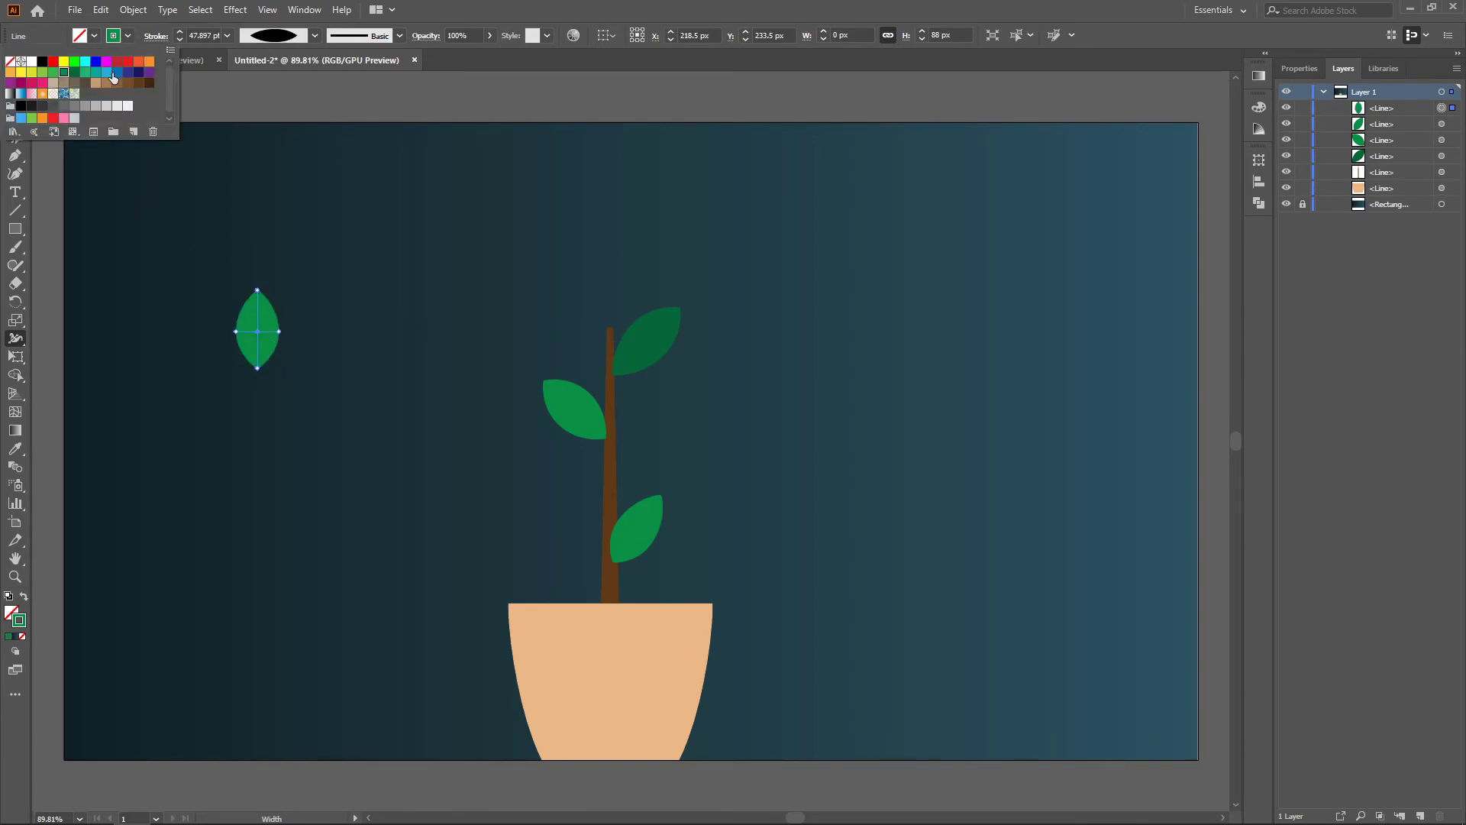
{"action": "left_click", "coordinate": [54, 74]}
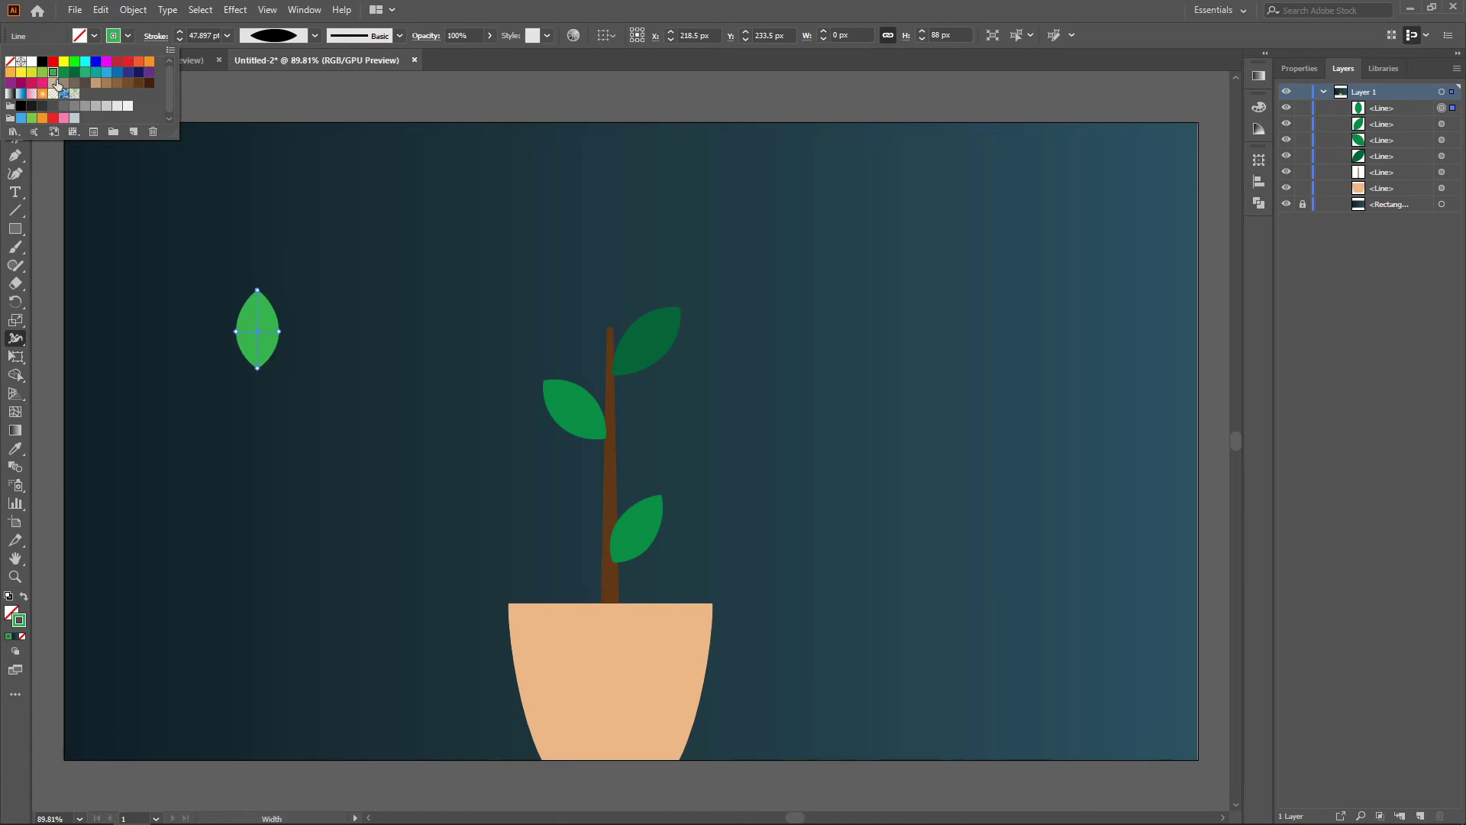
{"action": "left_click", "coordinate": [128, 36]}
Attach the light green leaf, tilted right, to the stem's right side at mid-height, and move the lowest right leaf farther down
{"action": "key", "text": "r"}
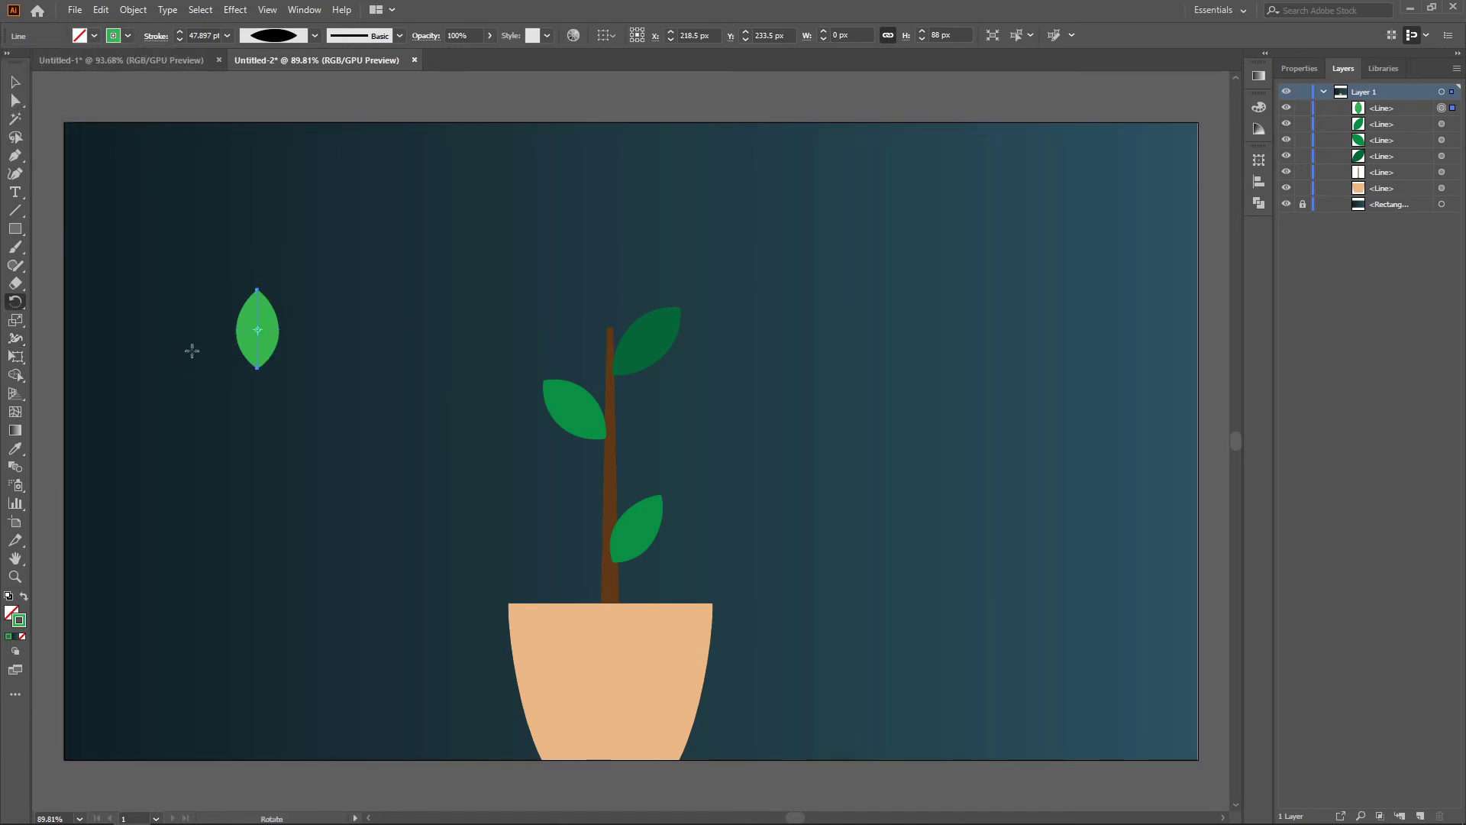
{"action": "left_click_drag", "start_coordinate": [306, 333], "coordinate": [638, 457]}
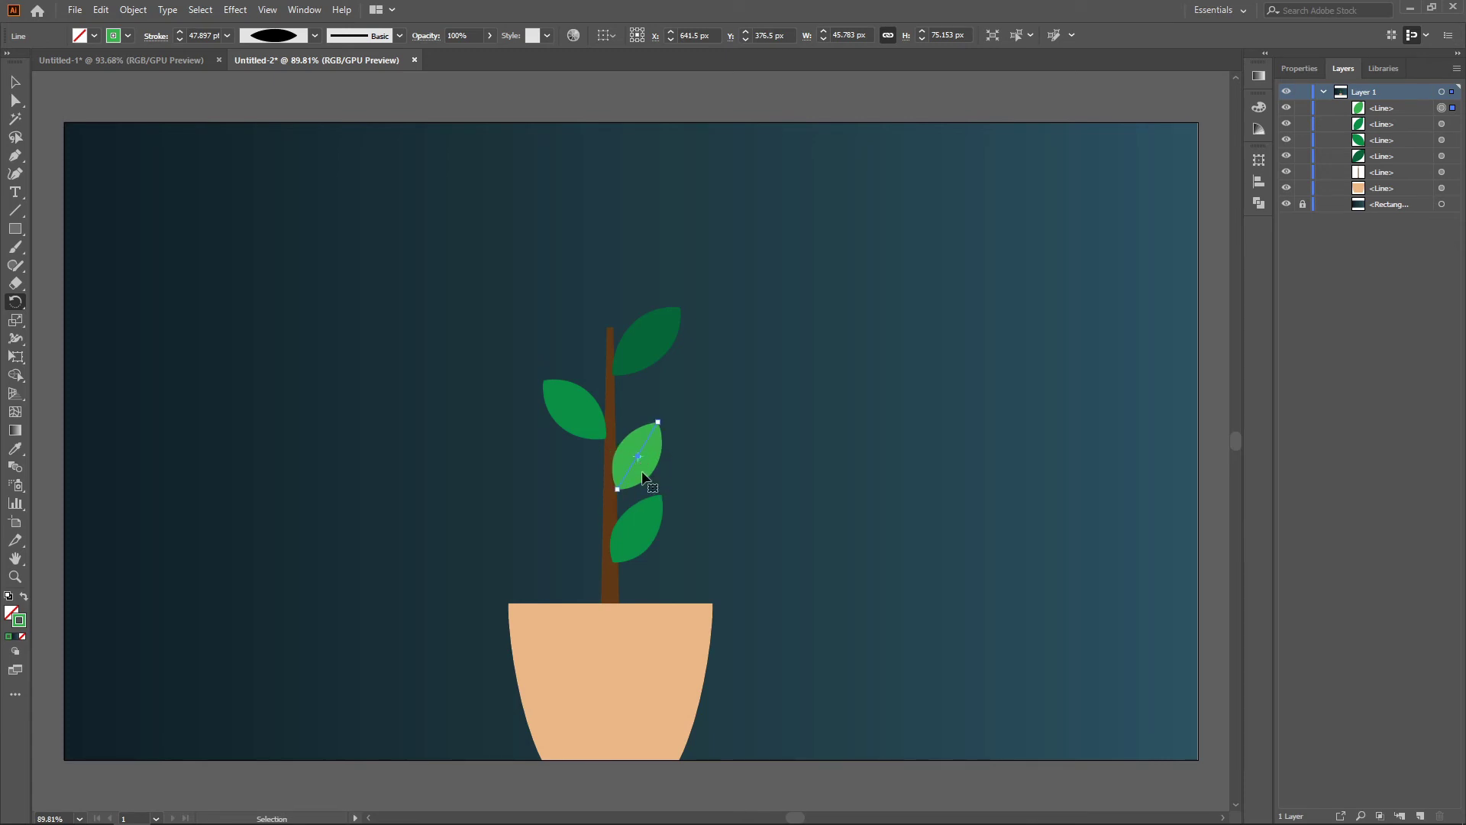
{"action": "left_click_drag", "start_coordinate": [638, 529], "coordinate": [631, 560]}
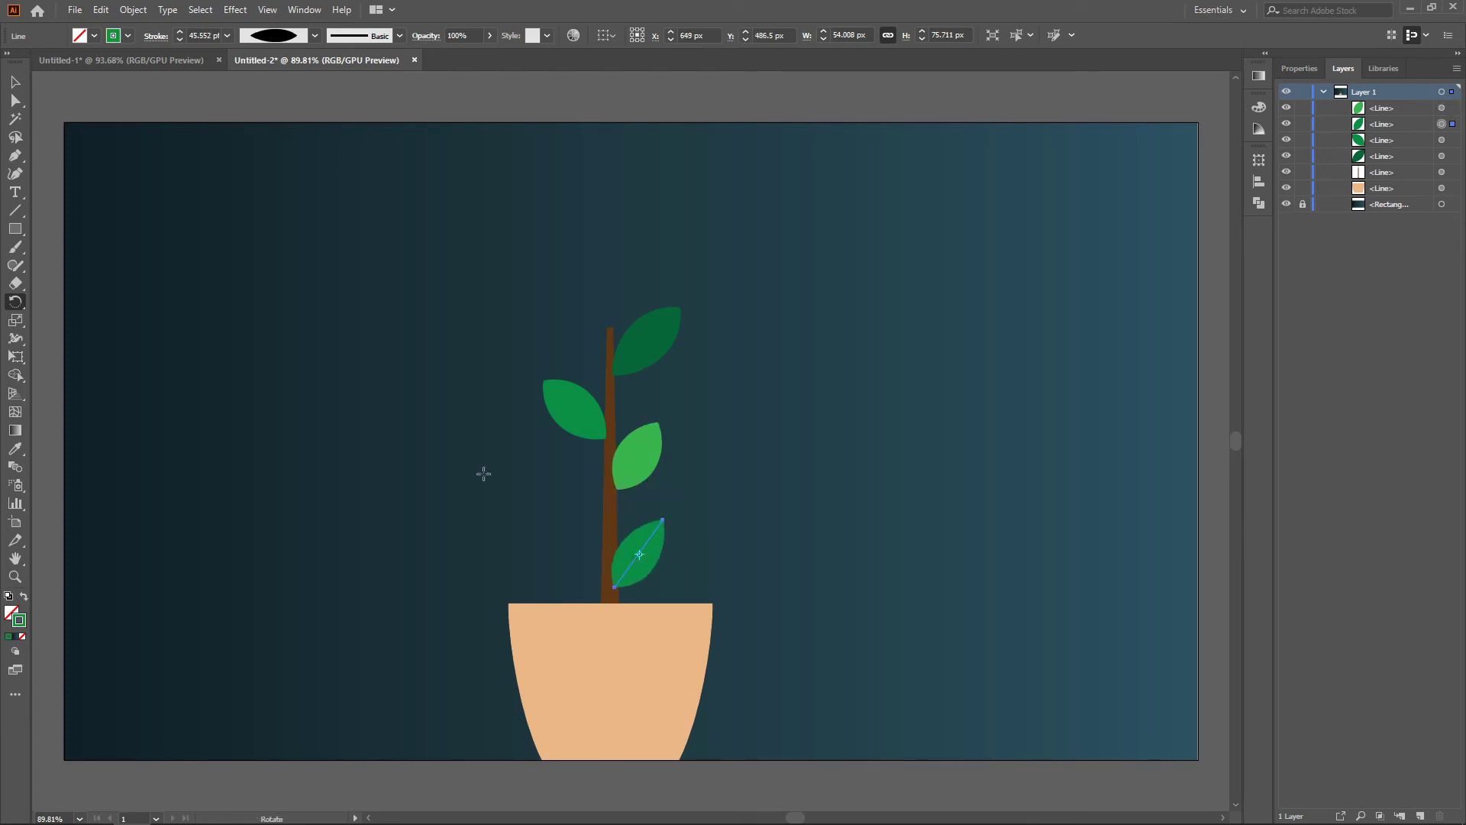
Draw a vertical line about 93 px long, widen its middle to about 45 px and colour this fifth leaf dark green
{"action": "left_click", "coordinate": [15, 210]}
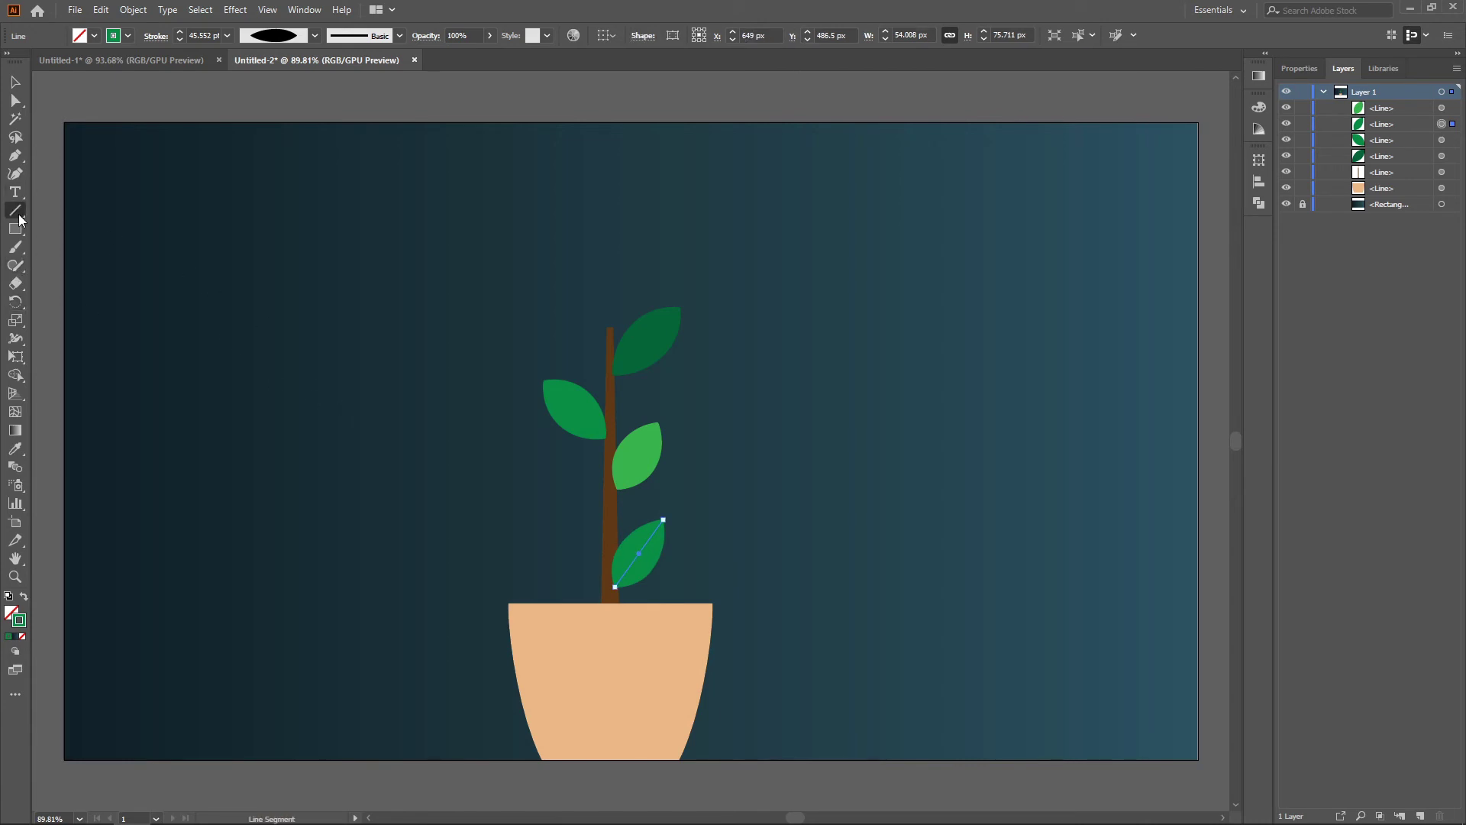
{"action": "mouse_move", "coordinate": [278, 330]}
{"action": "left_mouse_down"}
{"action": "mouse_move", "coordinate": [278, 413]}
{"action": "mouse_move", "coordinate": [280, 372]}
{"action": "mouse_move", "coordinate": [298, 377]}
{"action": "left_mouse_up"}
{"action": "key", "text": "shift+w"}
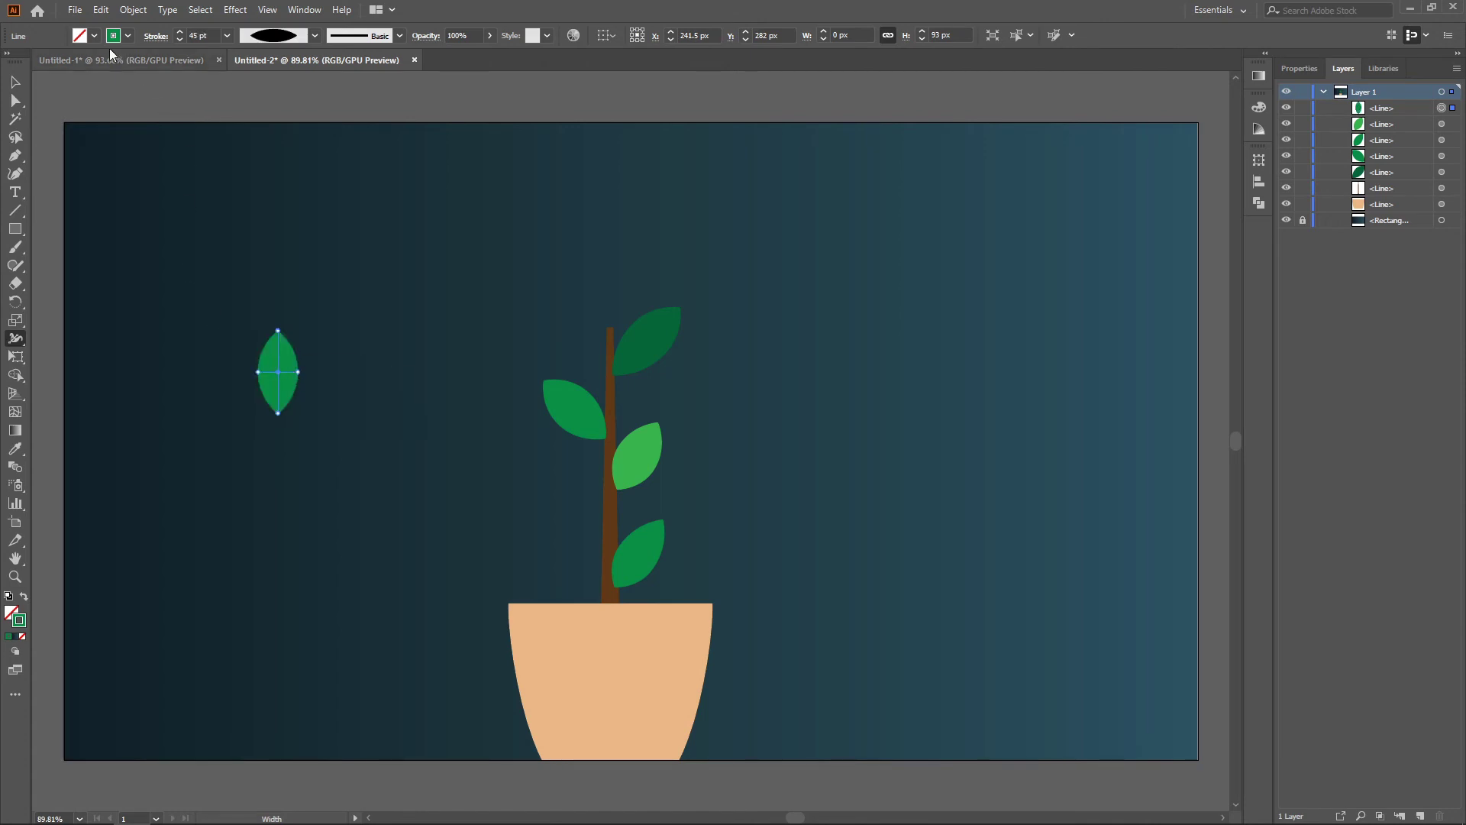
{"action": "left_click", "coordinate": [128, 35]}
{"action": "left_click", "coordinate": [74, 73]}
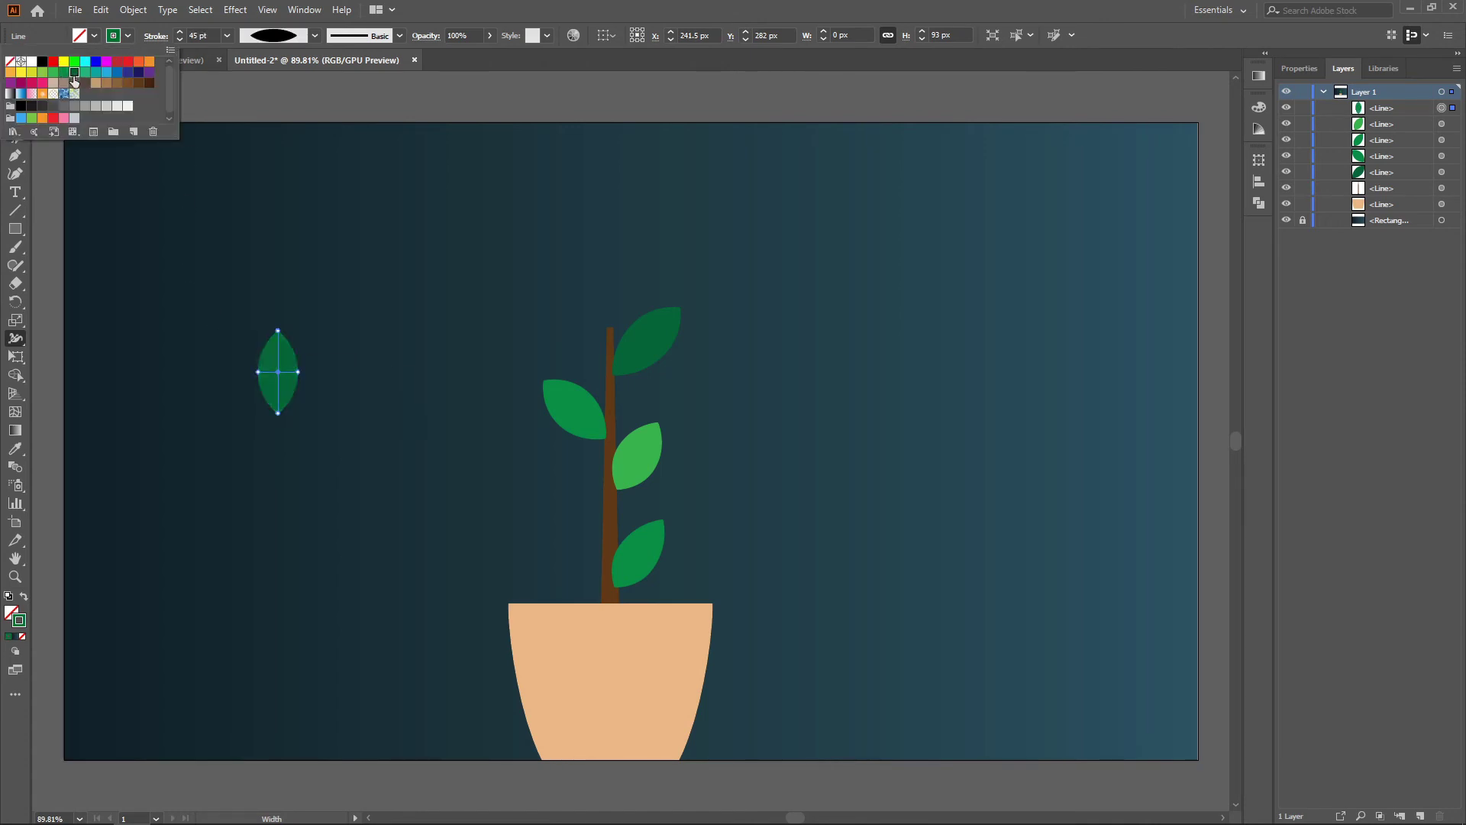
{"action": "left_click", "coordinate": [130, 44]}
Attach the fifth leaf, tilted left, to the stem's left side below the upper left leaf, and shift the light green leaf slightly right
{"action": "key", "text": "r"}
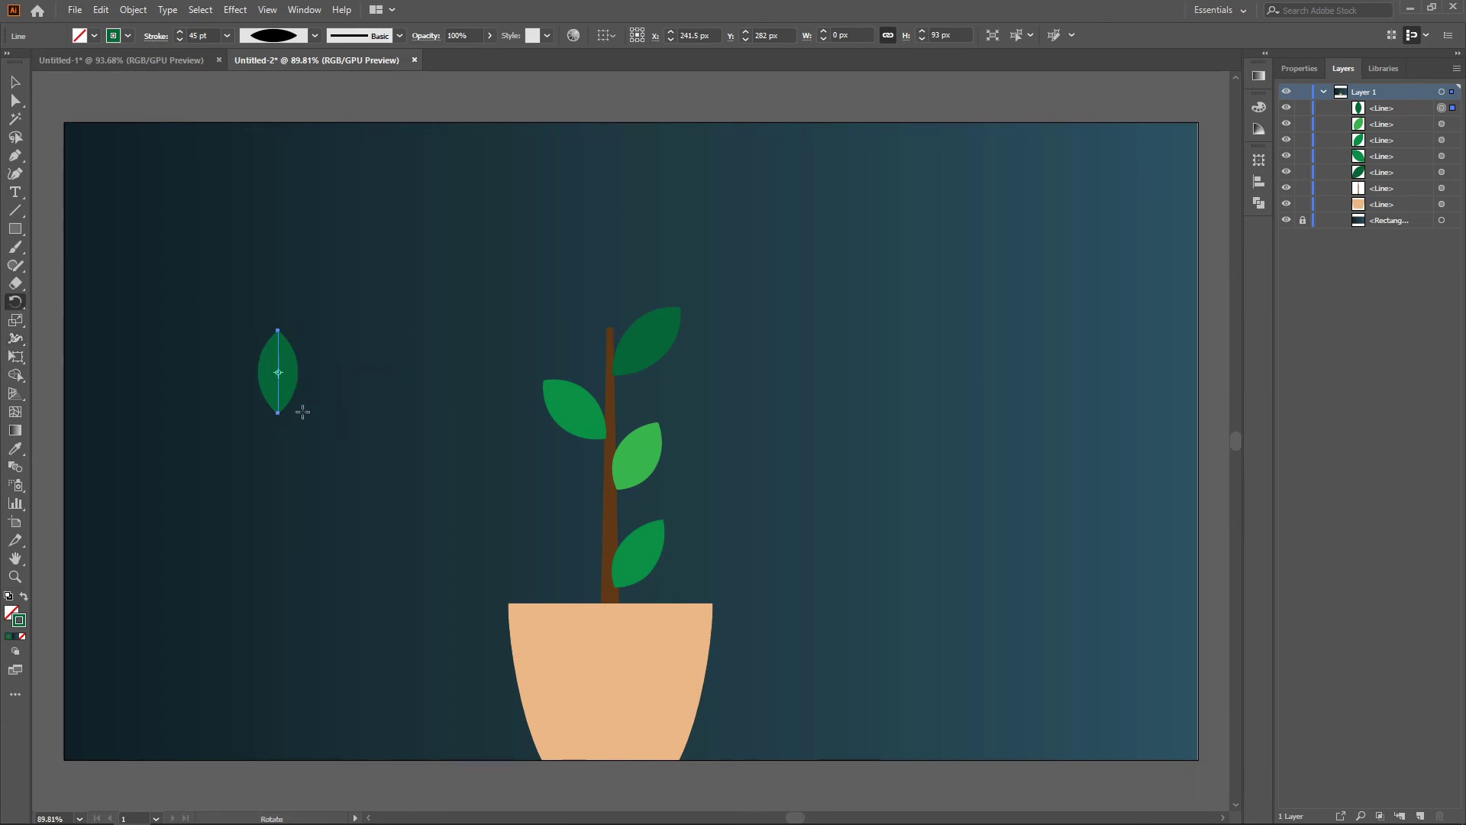
{"action": "left_click_drag", "start_coordinate": [302, 410], "coordinate": [333, 388]}
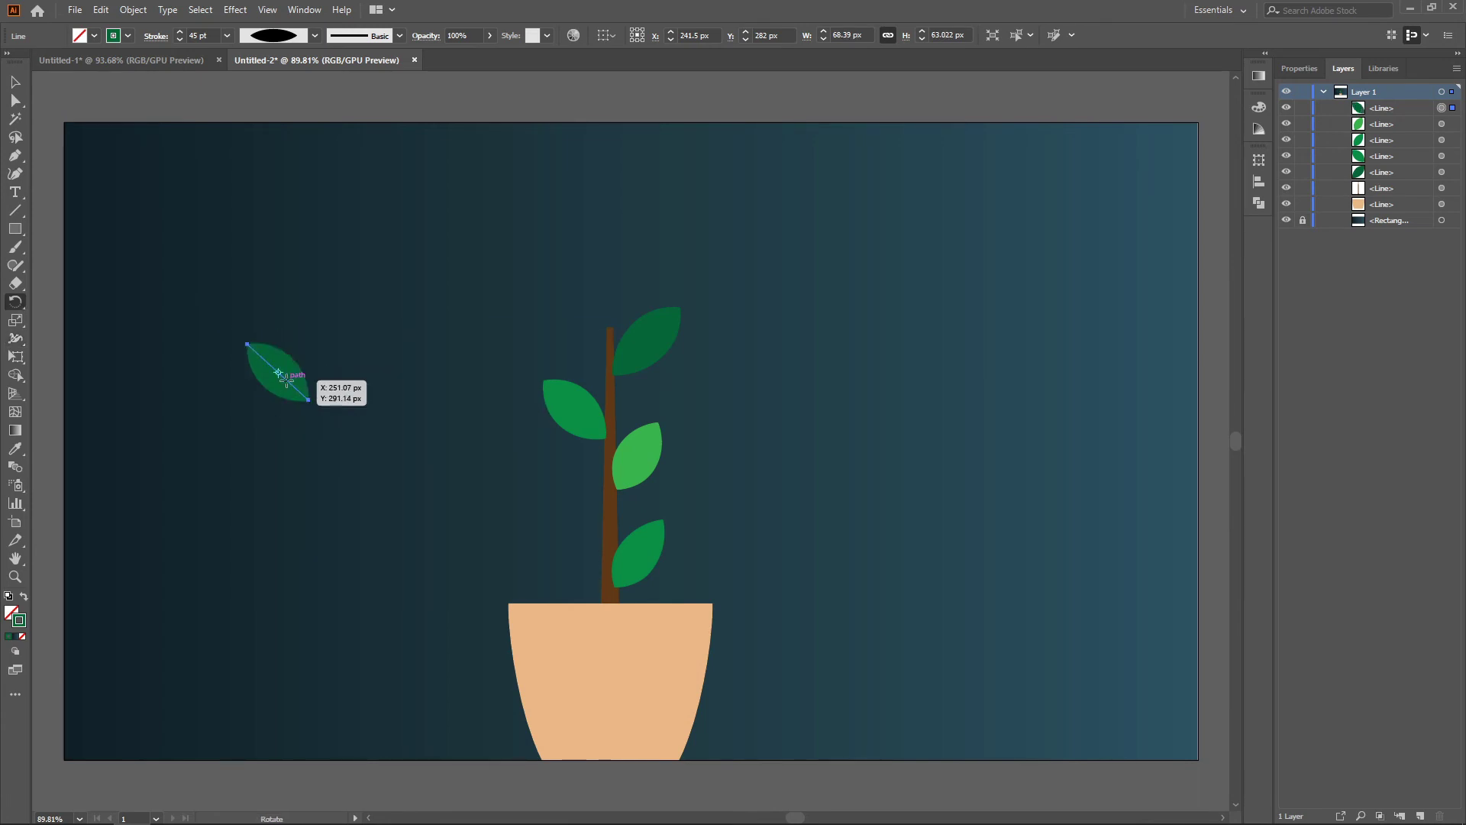
{"action": "left_click_drag", "start_coordinate": [284, 382], "coordinate": [581, 510]}
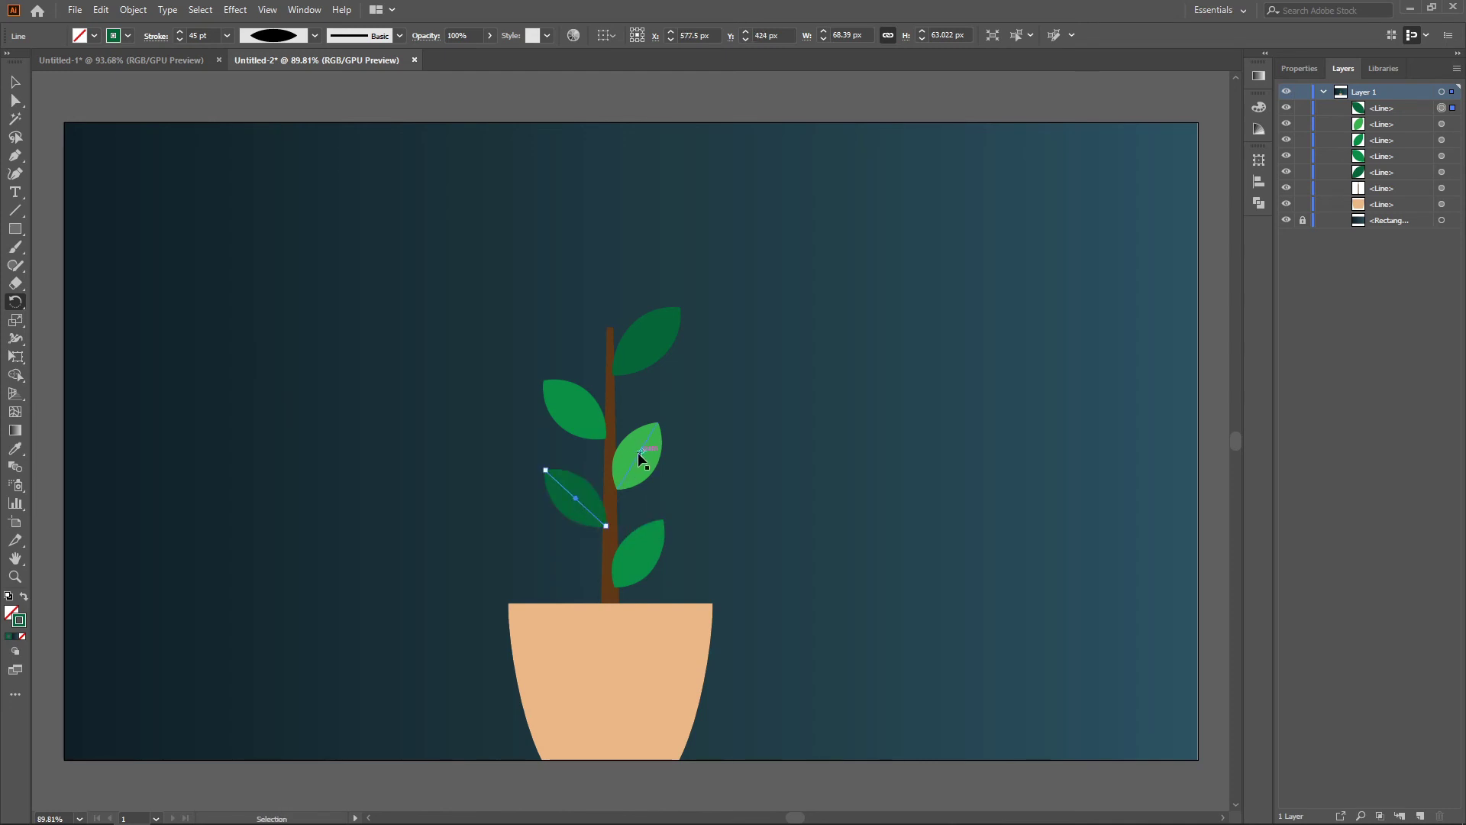
{"action": "key", "text": "v"}
{"action": "left_click", "coordinate": [642, 454]}
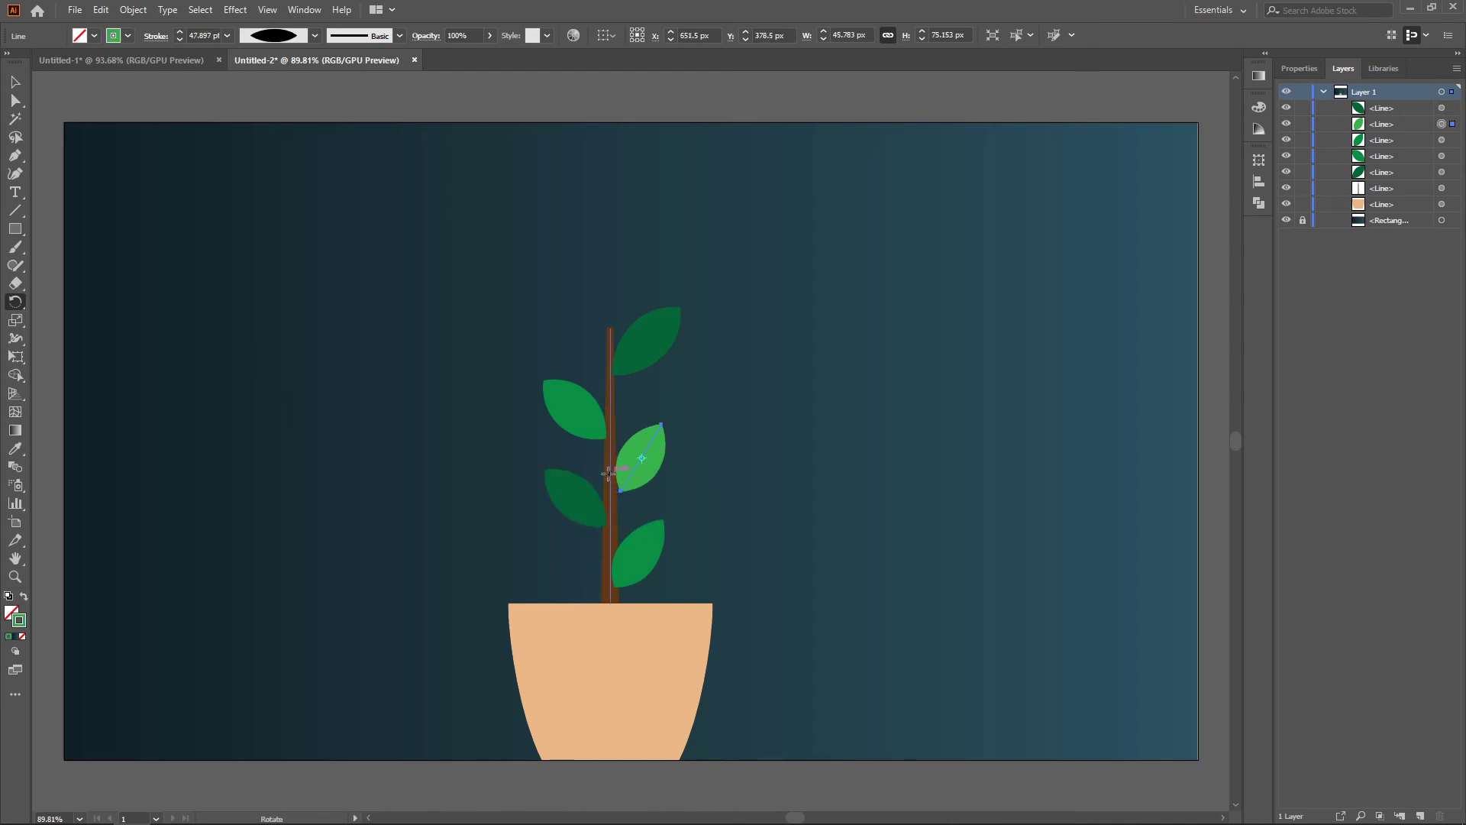
Bring the brown stem to the front so that it overlaps the leaf bases
{"action": "left_click", "coordinate": [15, 82]}
{"action": "left_click", "coordinate": [609, 449]}
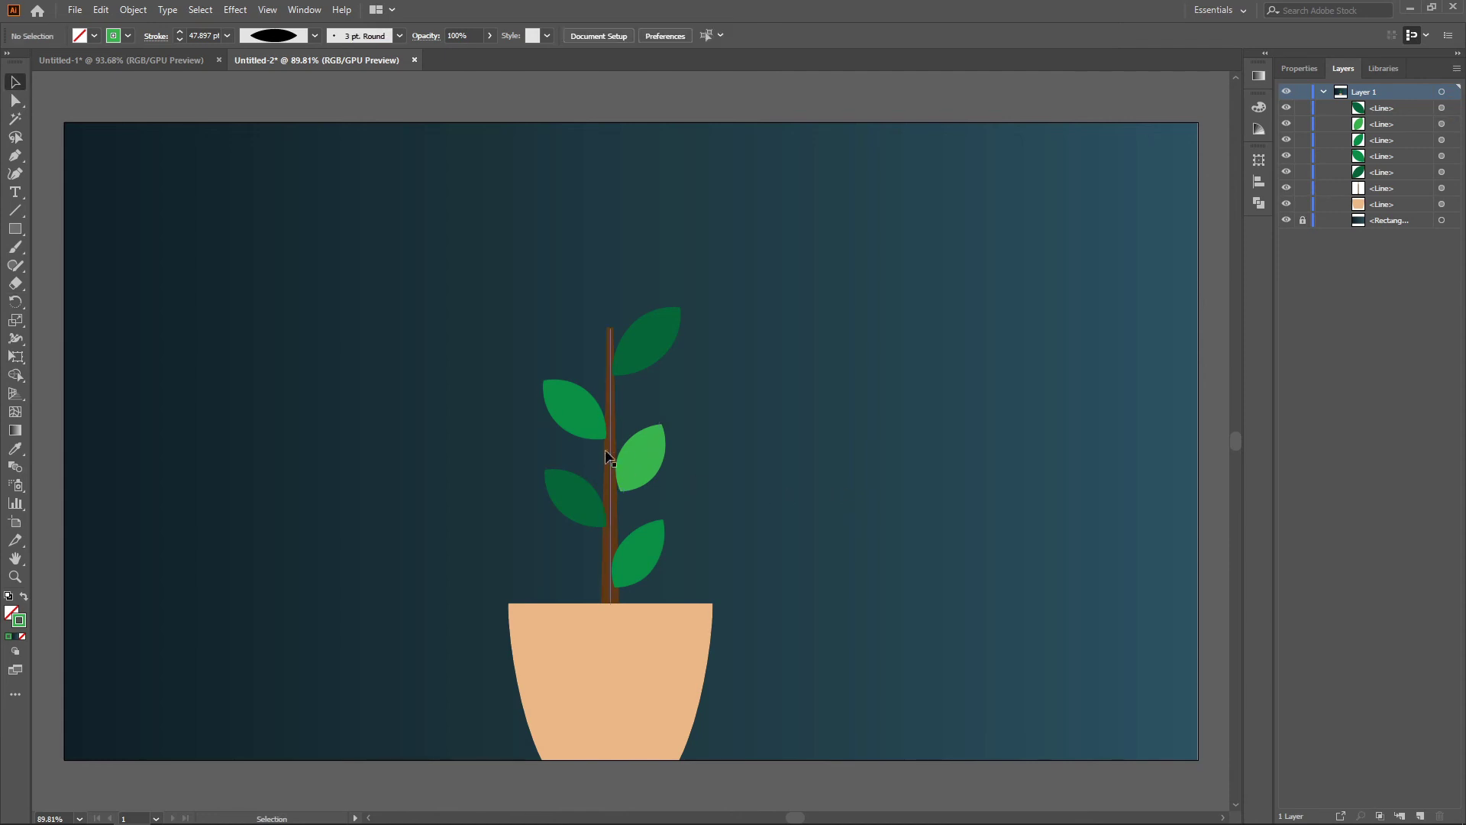
{"action": "right_click", "coordinate": [607, 449]}
{"action": "mouse_move", "coordinate": [675, 710]}
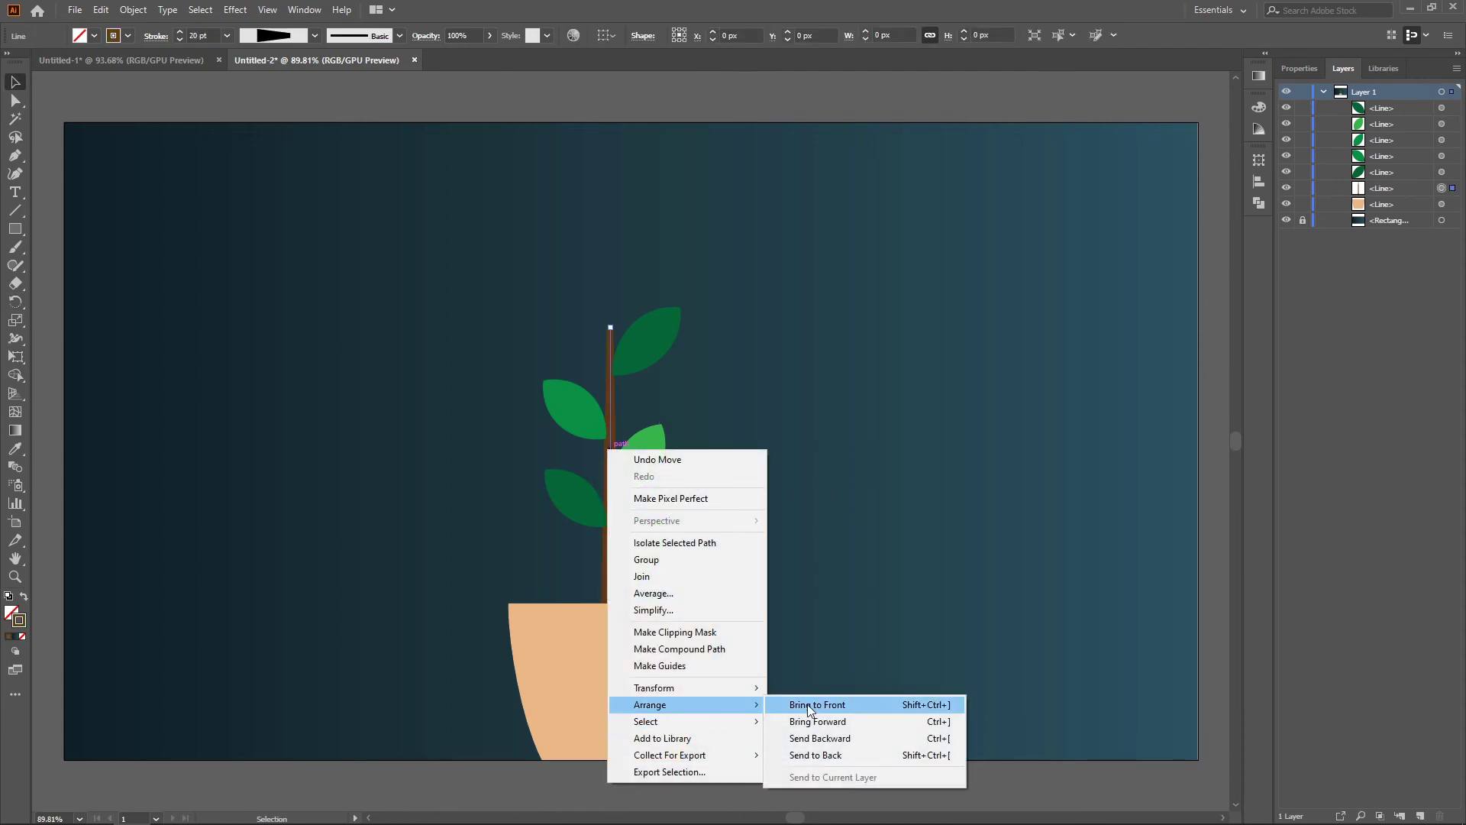
{"action": "left_click", "coordinate": [810, 704]}
{"action": "left_click", "coordinate": [865, 479]}
Rotate the light green leaf slightly clockwise to a flatter angle
{"action": "left_click", "coordinate": [628, 458]}
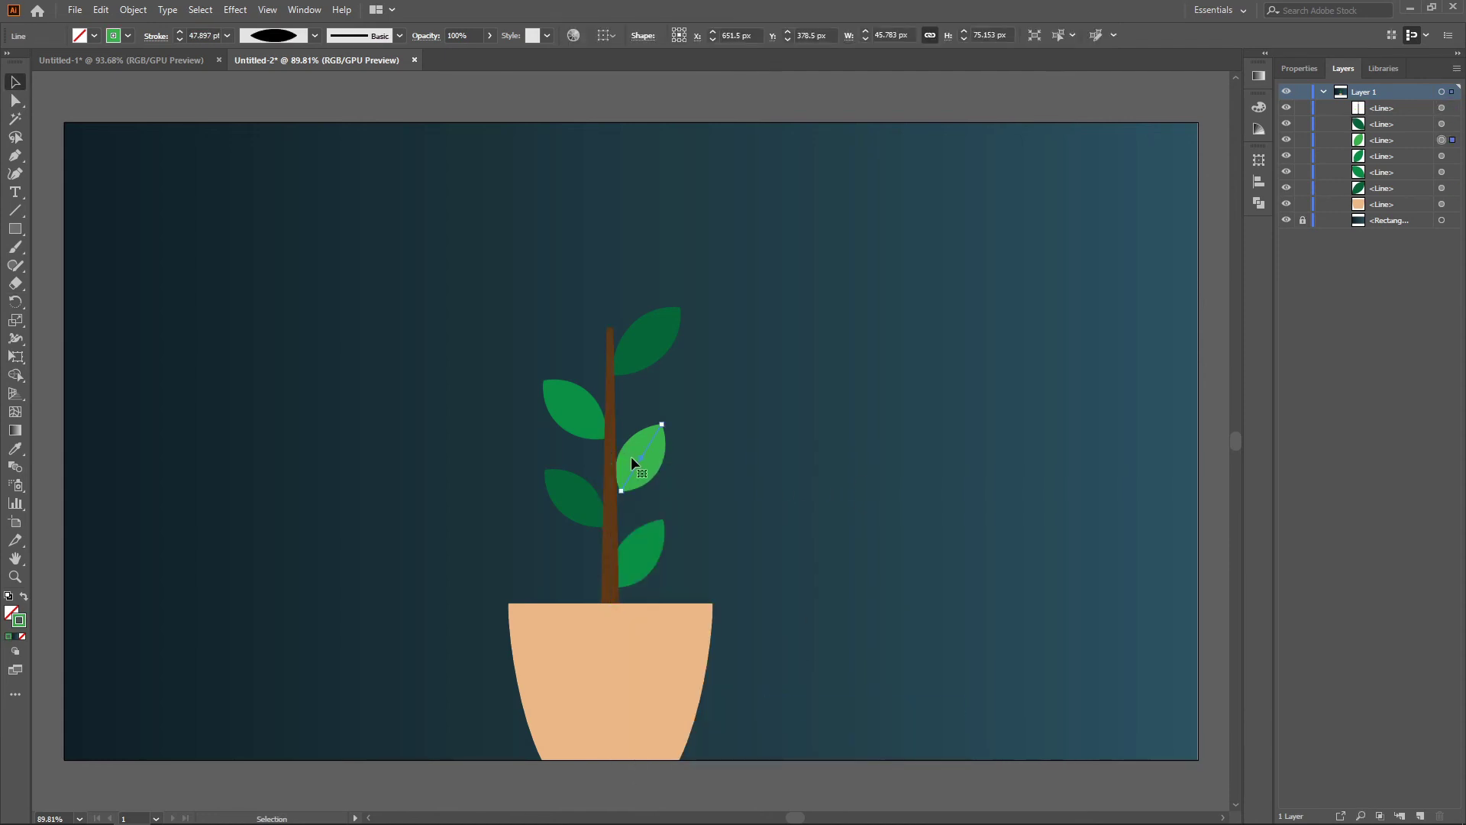
{"action": "key", "text": "r"}
{"action": "left_click_drag", "start_coordinate": [681, 464], "coordinate": [682, 478]}
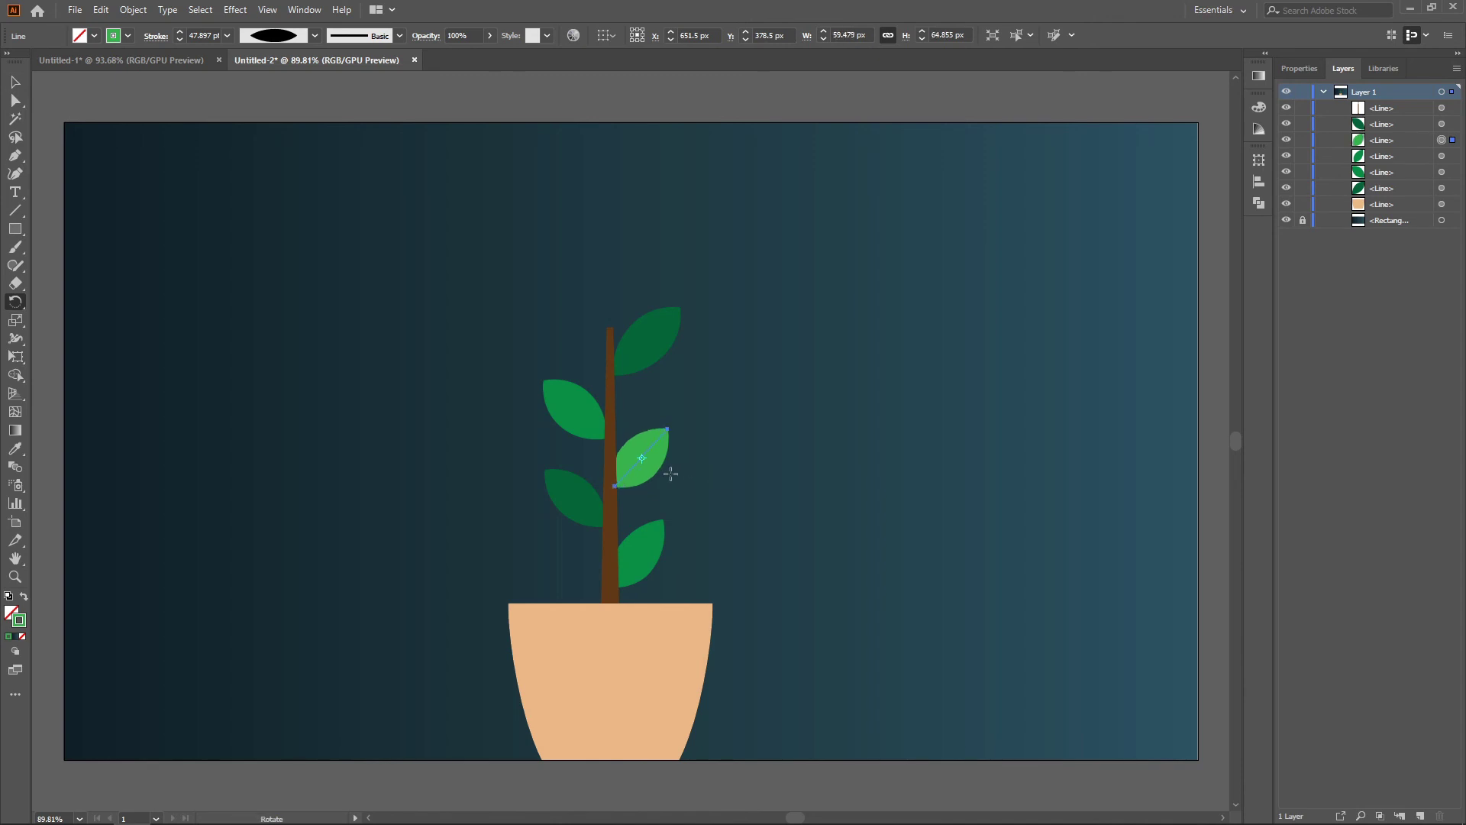
{"action": "left_click", "coordinate": [14, 82]}
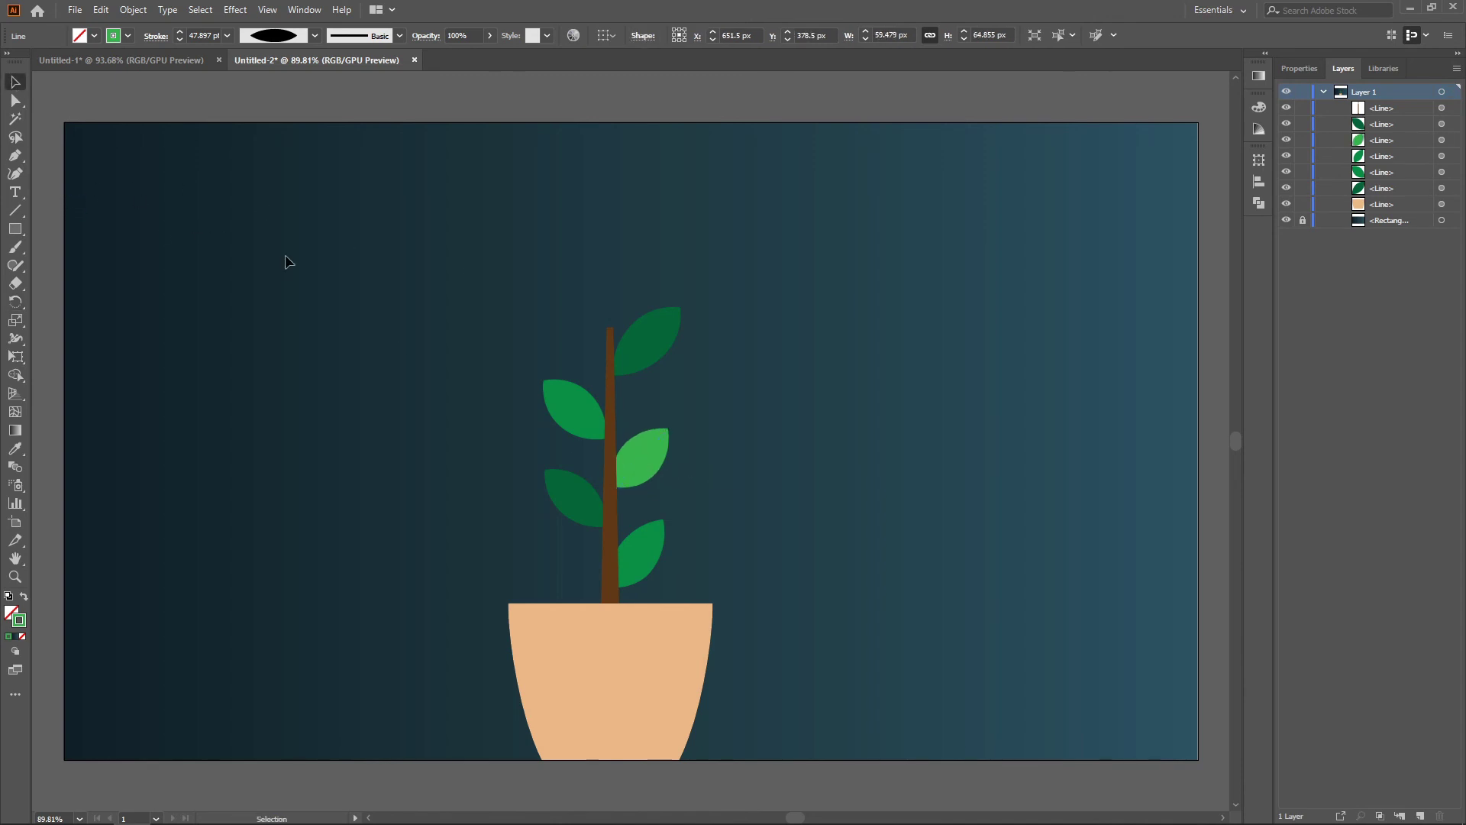
{"action": "left_click", "coordinate": [288, 262]}
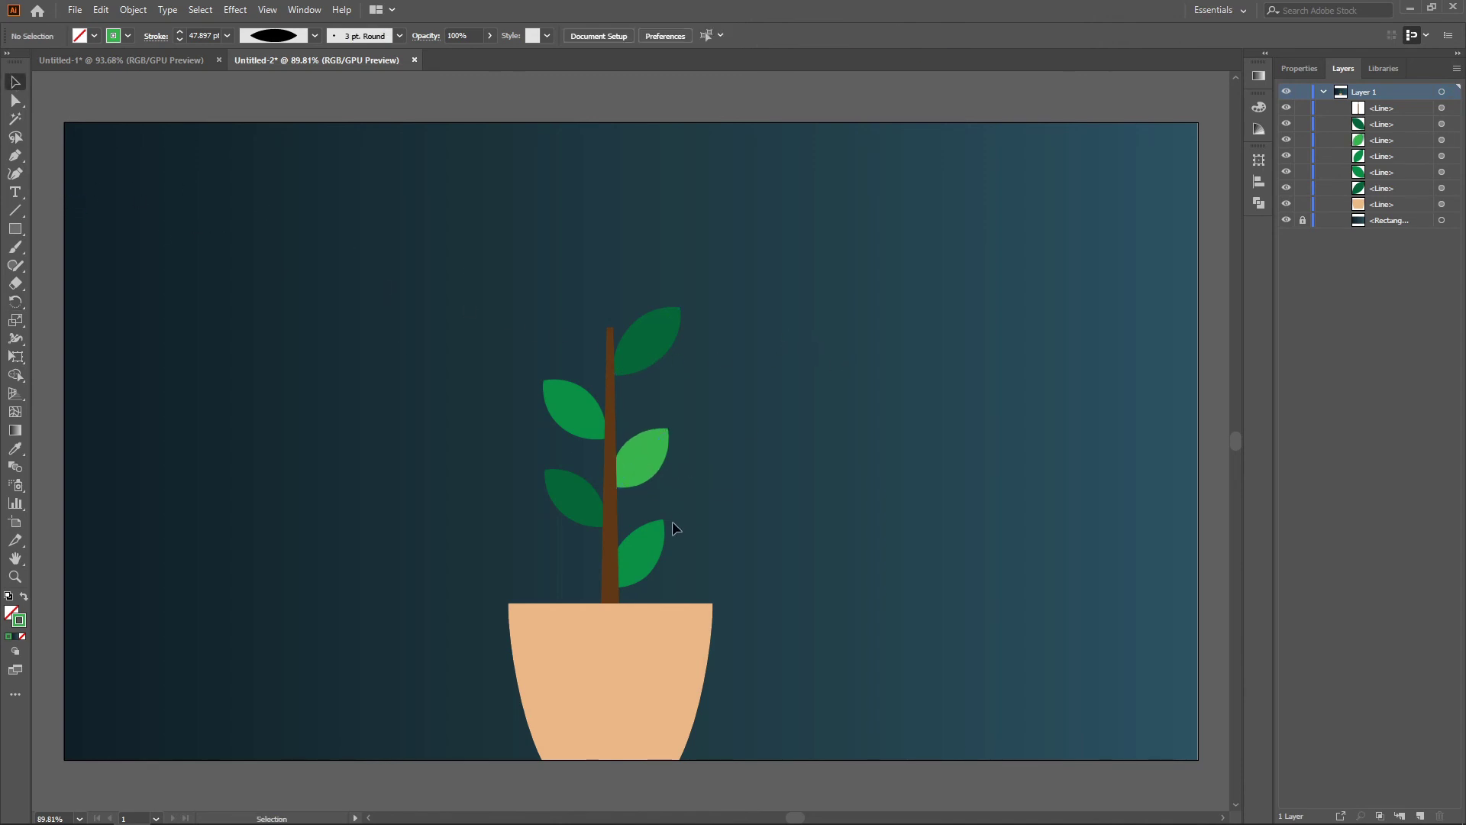
Rotate the lowest right leaf slightly clockwise and nudge it right until its base meets the stem's edge
{"action": "left_click", "coordinate": [649, 546]}
{"action": "key", "text": "r"}
{"action": "left_click_drag", "start_coordinate": [678, 555], "coordinate": [677, 560]}
{"action": "key", "text": "Right"}
{"action": "key", "text": "Right"}
{"action": "key", "text": "Right"}
{"action": "key", "text": "Right"}
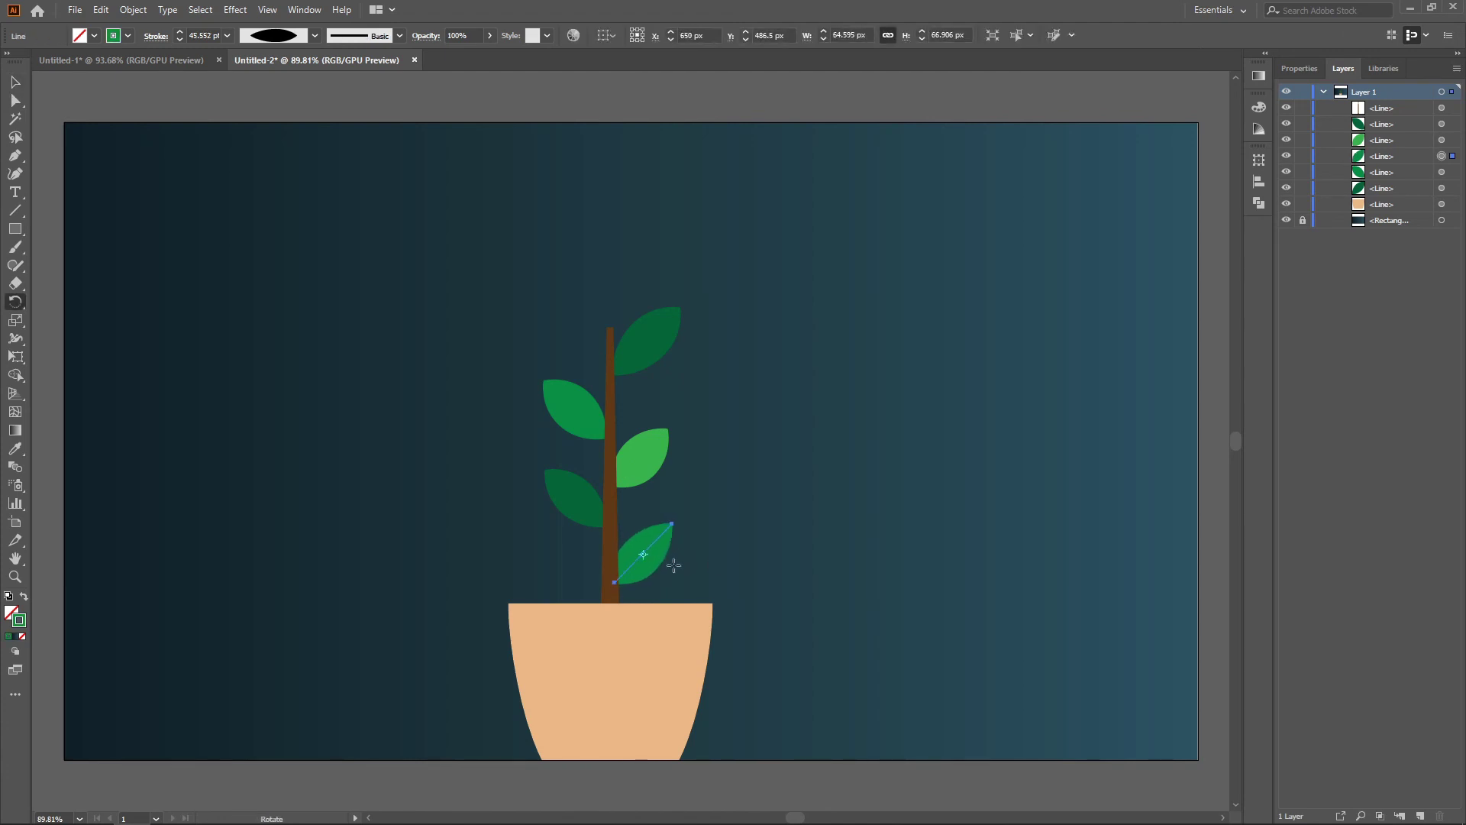
{"action": "key", "text": "Right"}
{"action": "key", "text": "Right"}
{"action": "key", "text": "Right"}
{"action": "key", "text": "Right"}
{"action": "key", "text": "Right"}
{"action": "key", "text": "Right"}
{"action": "key", "text": "Right"}
{"action": "key", "text": "Right"}
{"action": "left_click", "coordinate": [14, 81]}
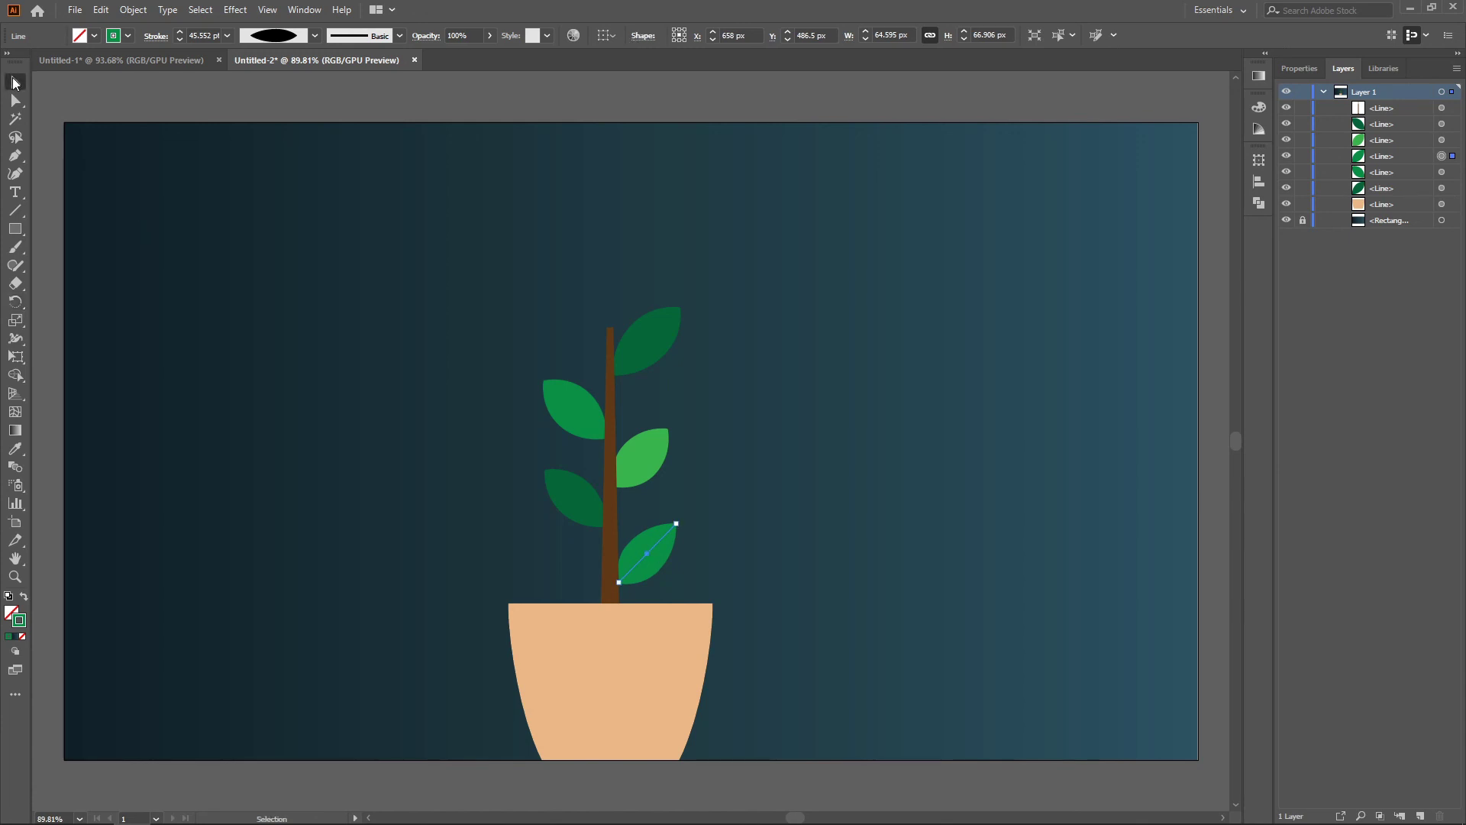
{"action": "left_click", "coordinate": [503, 457]}
Nudge the light green leaf a few pixels to the right, away from the stem
{"action": "left_click", "coordinate": [636, 454]}
{"action": "key", "text": "Right"}
{"action": "key", "text": "Right"}
{"action": "key", "text": "Right"}
{"action": "key", "text": "Right"}
{"action": "key", "text": "Right"}
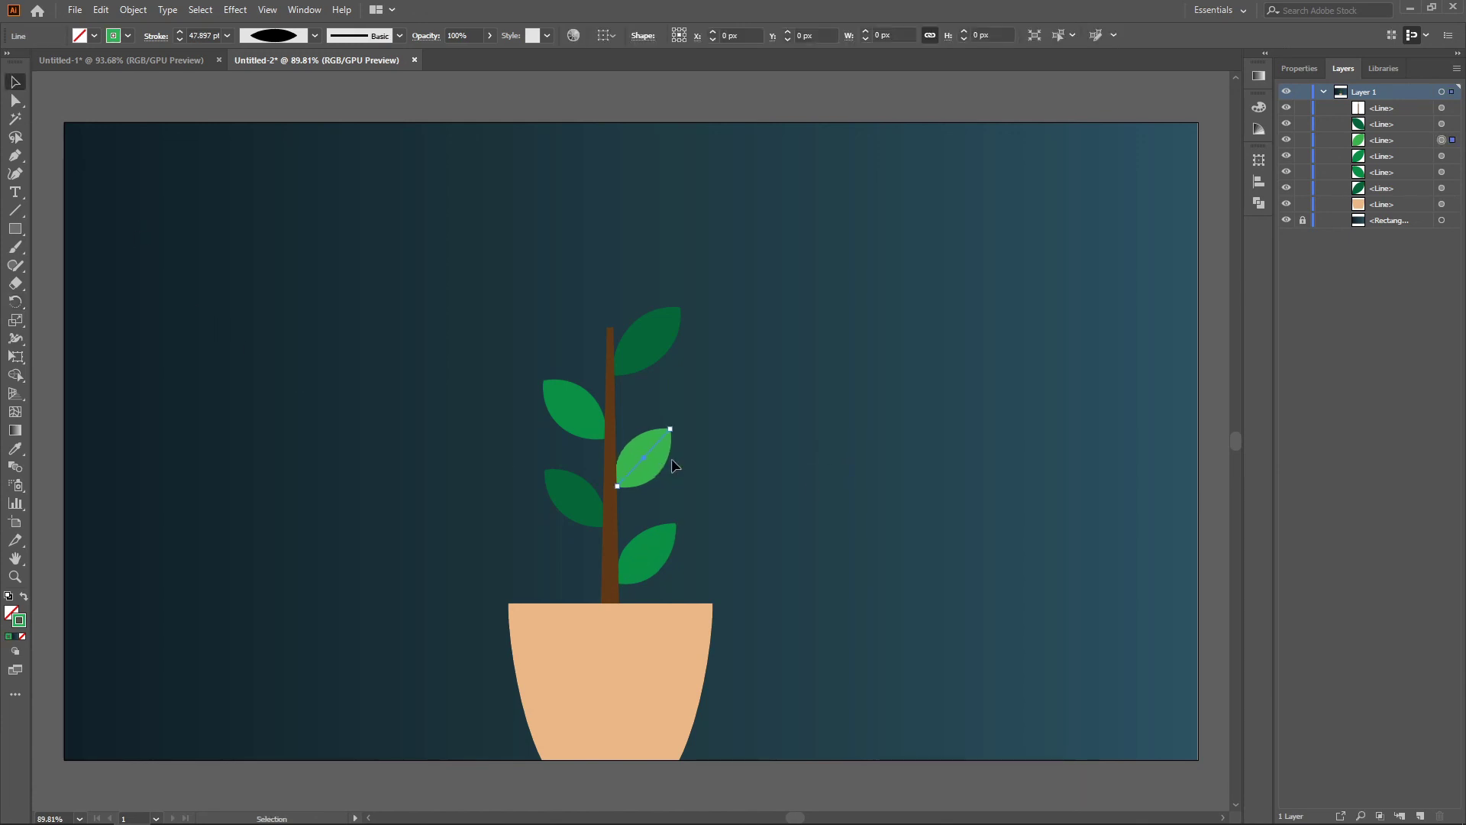
{"action": "left_click", "coordinate": [709, 466]}
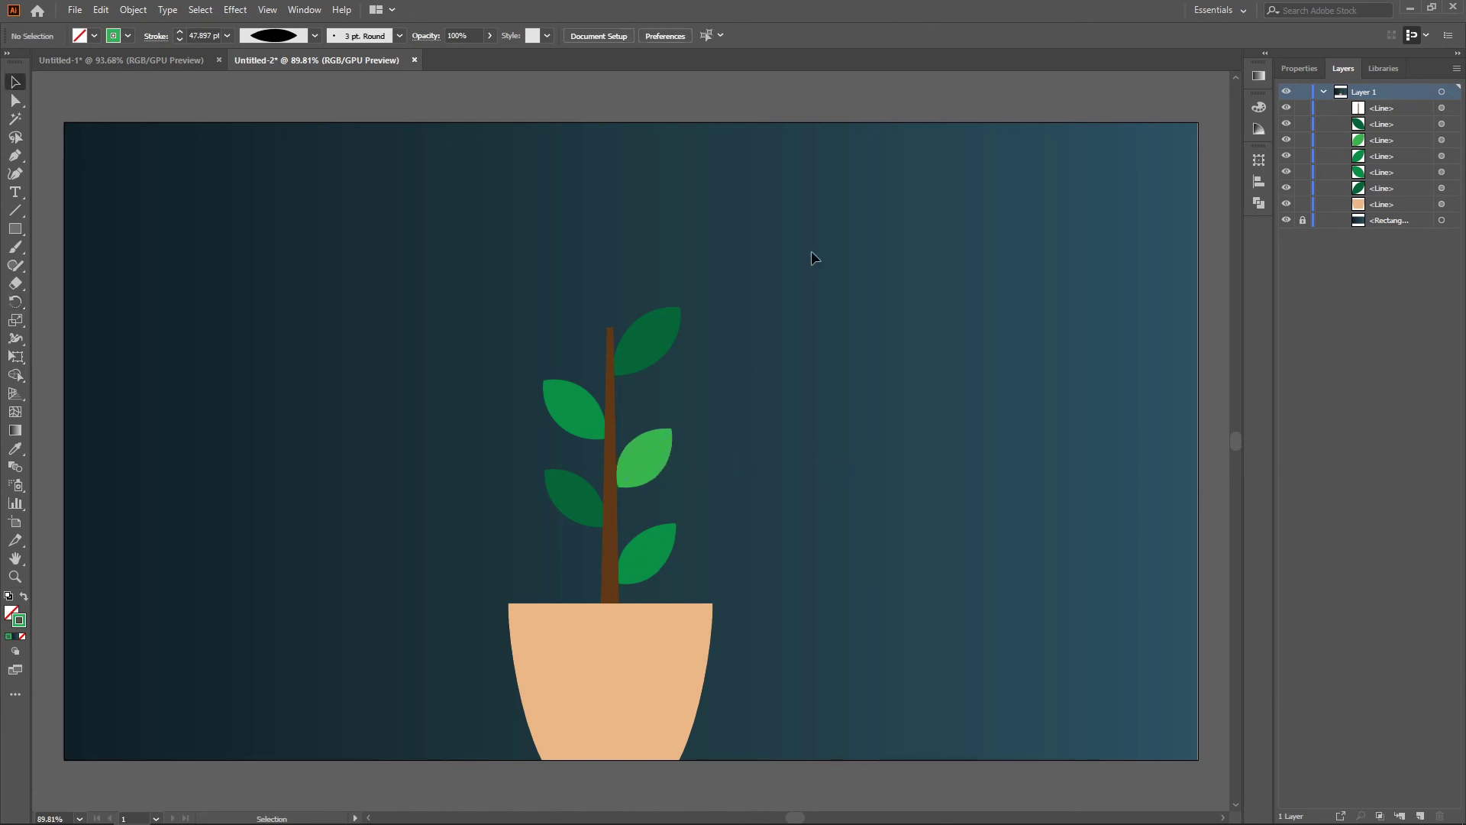
Apply a Drop Shadow (Normal, 30% opacity, 7 px X and Y offsets, 5 px blur) to the pot and every leaf except the lowest
{"action": "left_click", "coordinate": [574, 644]}
{"action": "left_click", "coordinate": [575, 498], "text": "shift"}
{"action": "left_click", "coordinate": [582, 409], "text": "shift"}
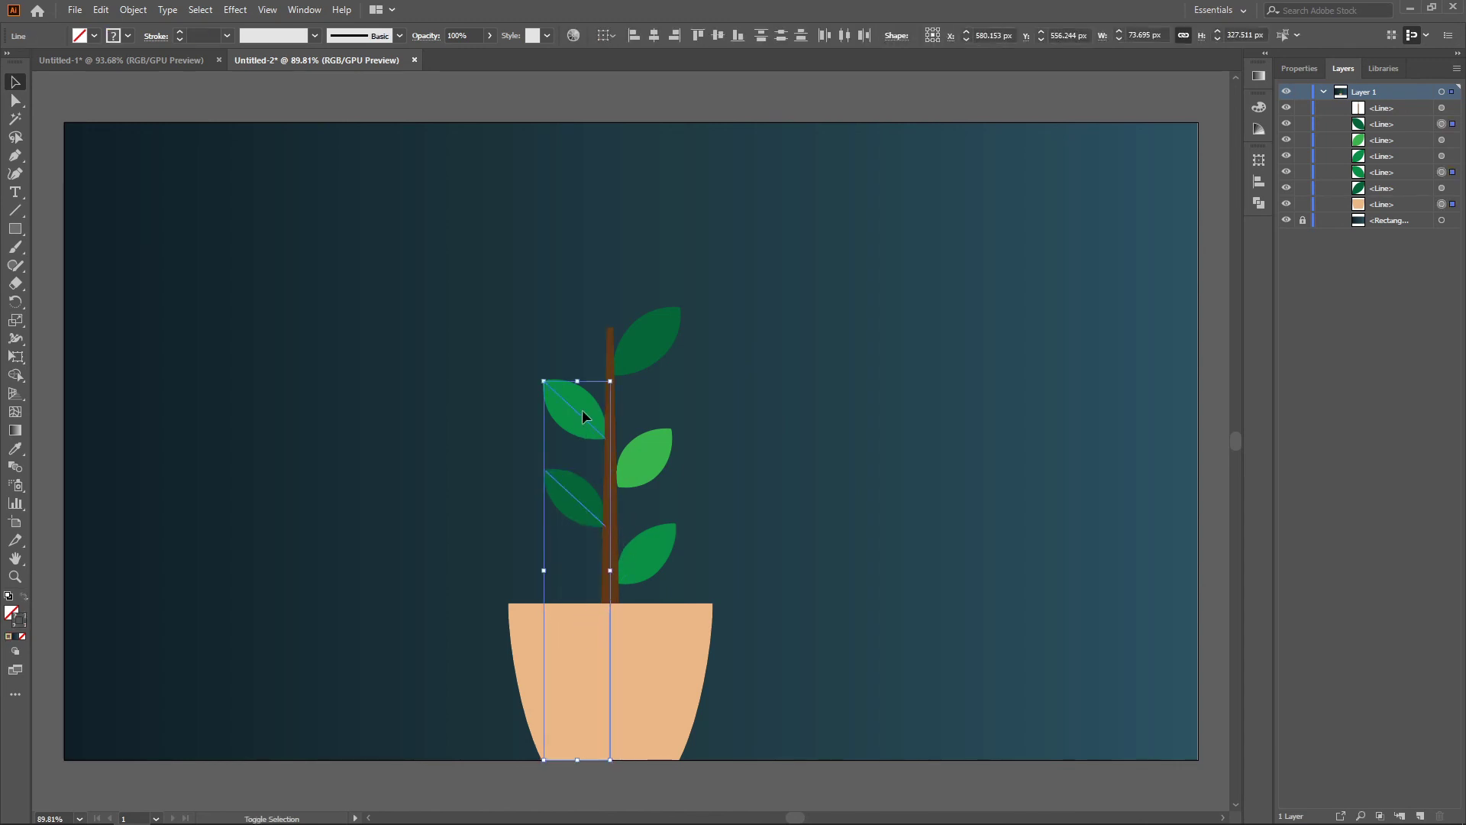
{"action": "left_click", "coordinate": [671, 328], "text": "shift"}
{"action": "left_click", "coordinate": [652, 455], "text": "shift"}
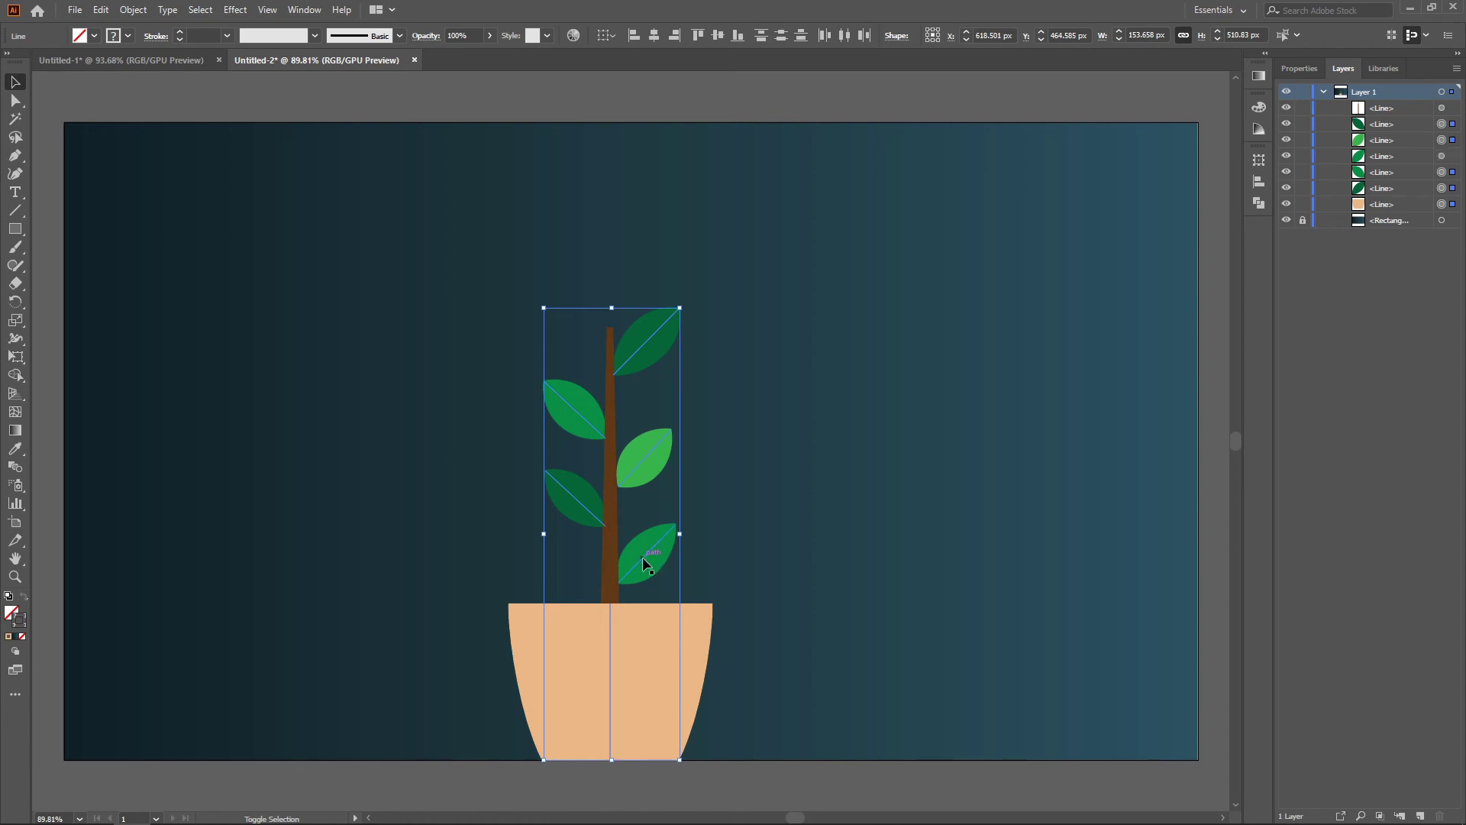
{"action": "left_click", "coordinate": [267, 9]}
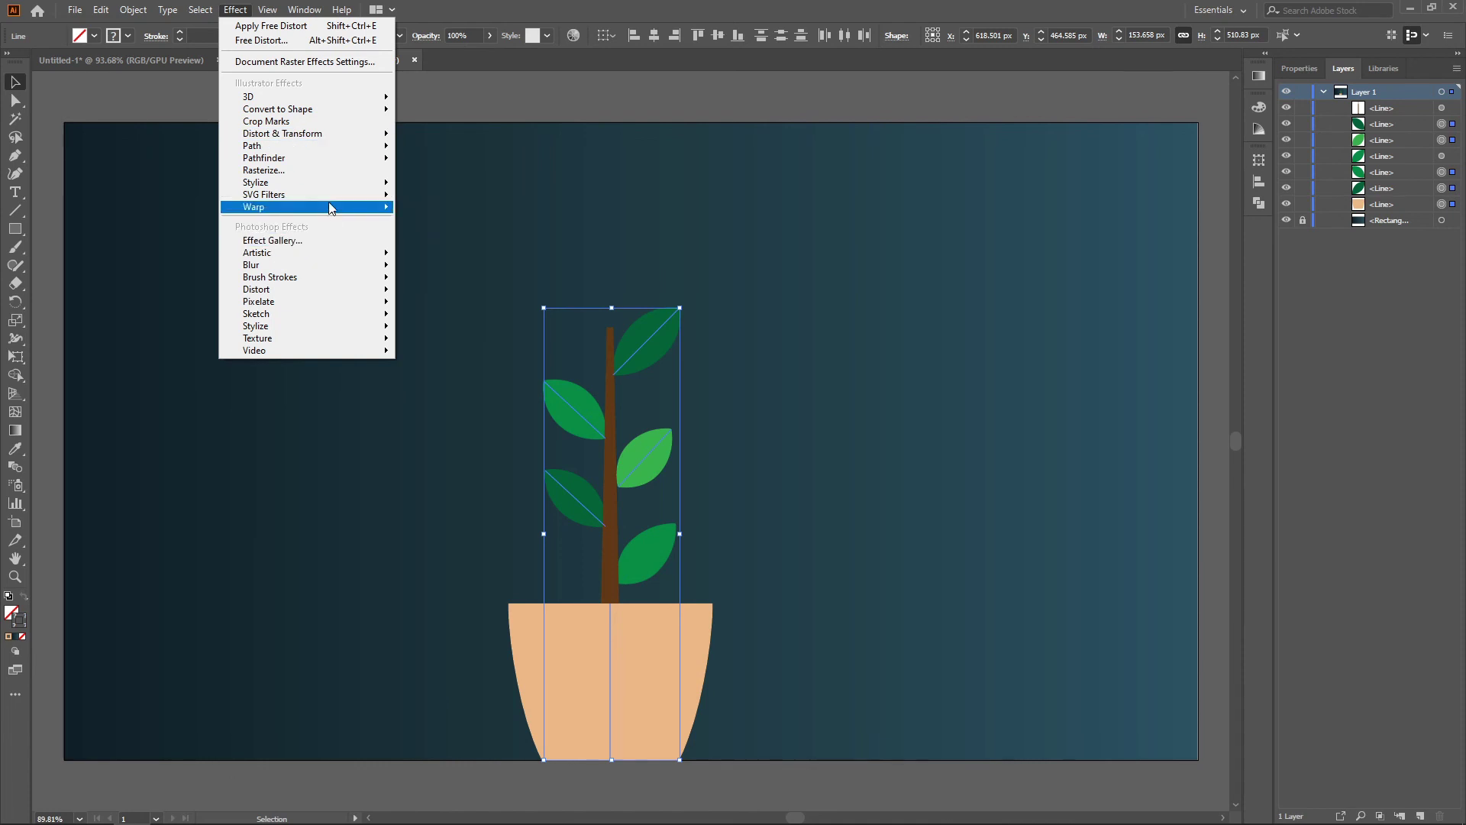
{"action": "mouse_move", "coordinate": [352, 183]}
{"action": "left_click", "coordinate": [436, 185]}
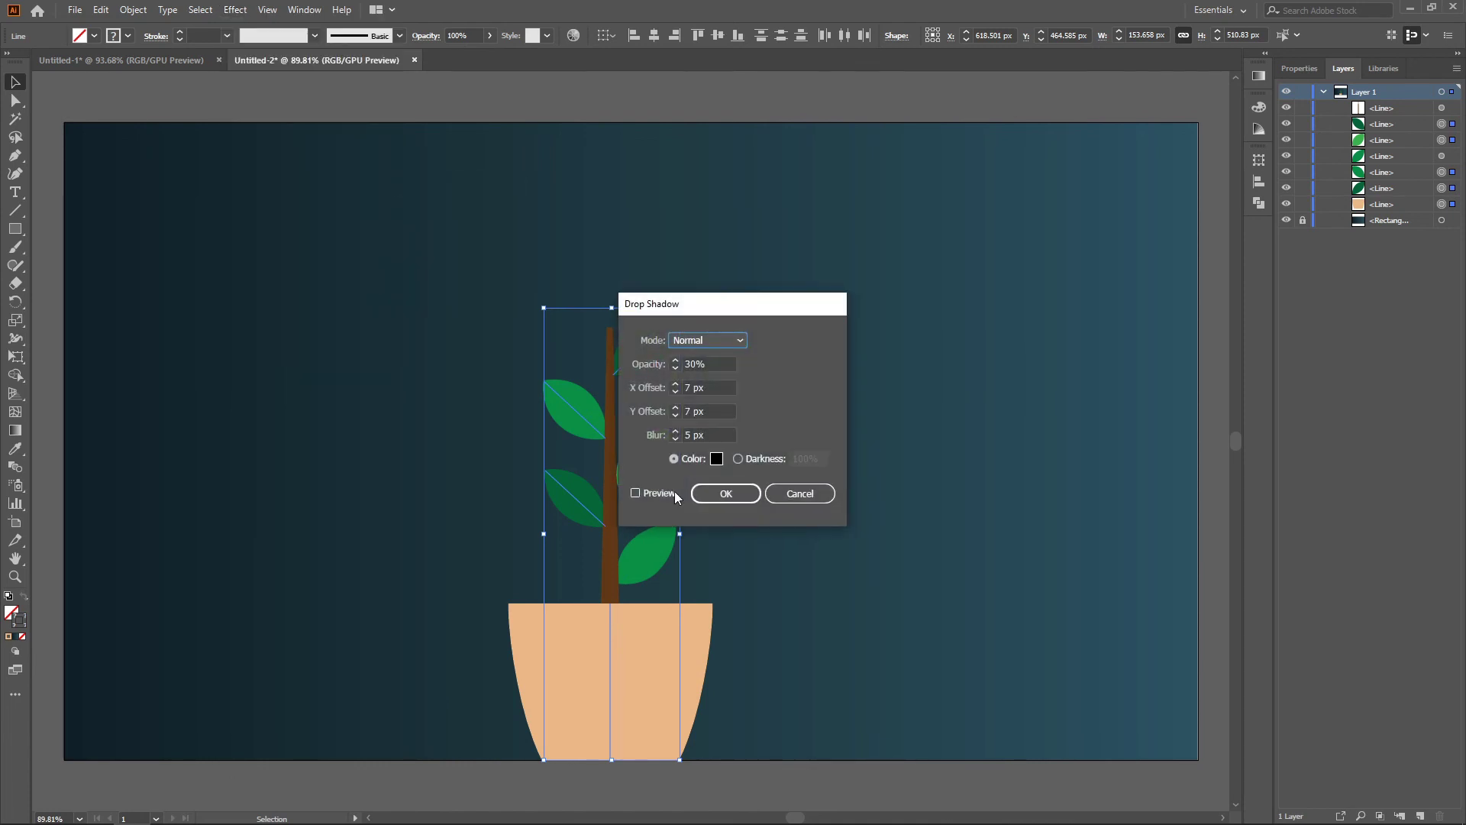
{"action": "left_click", "coordinate": [653, 493]}
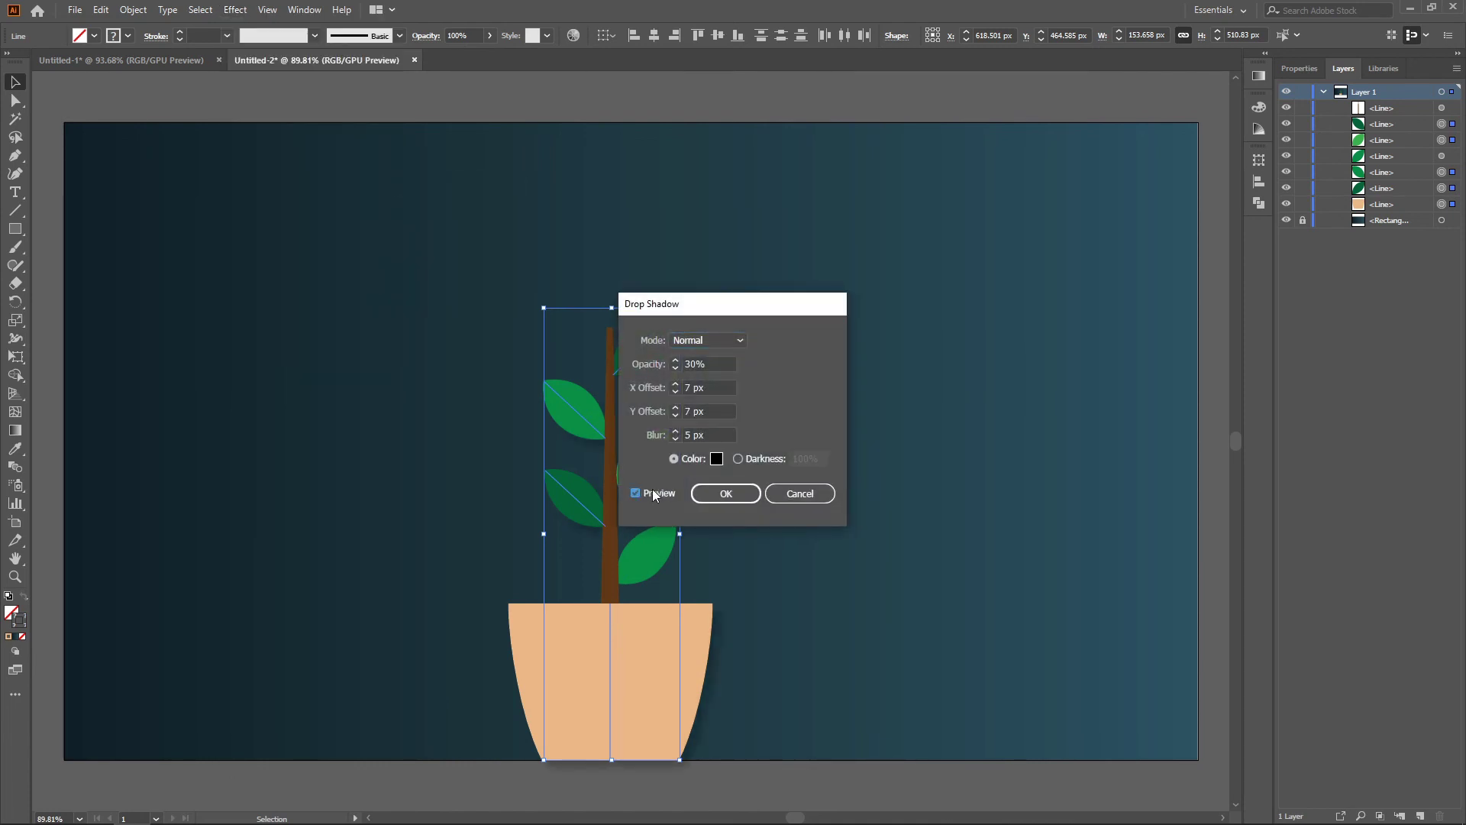
{"action": "left_click", "coordinate": [733, 498]}
{"action": "left_click", "coordinate": [840, 538]}
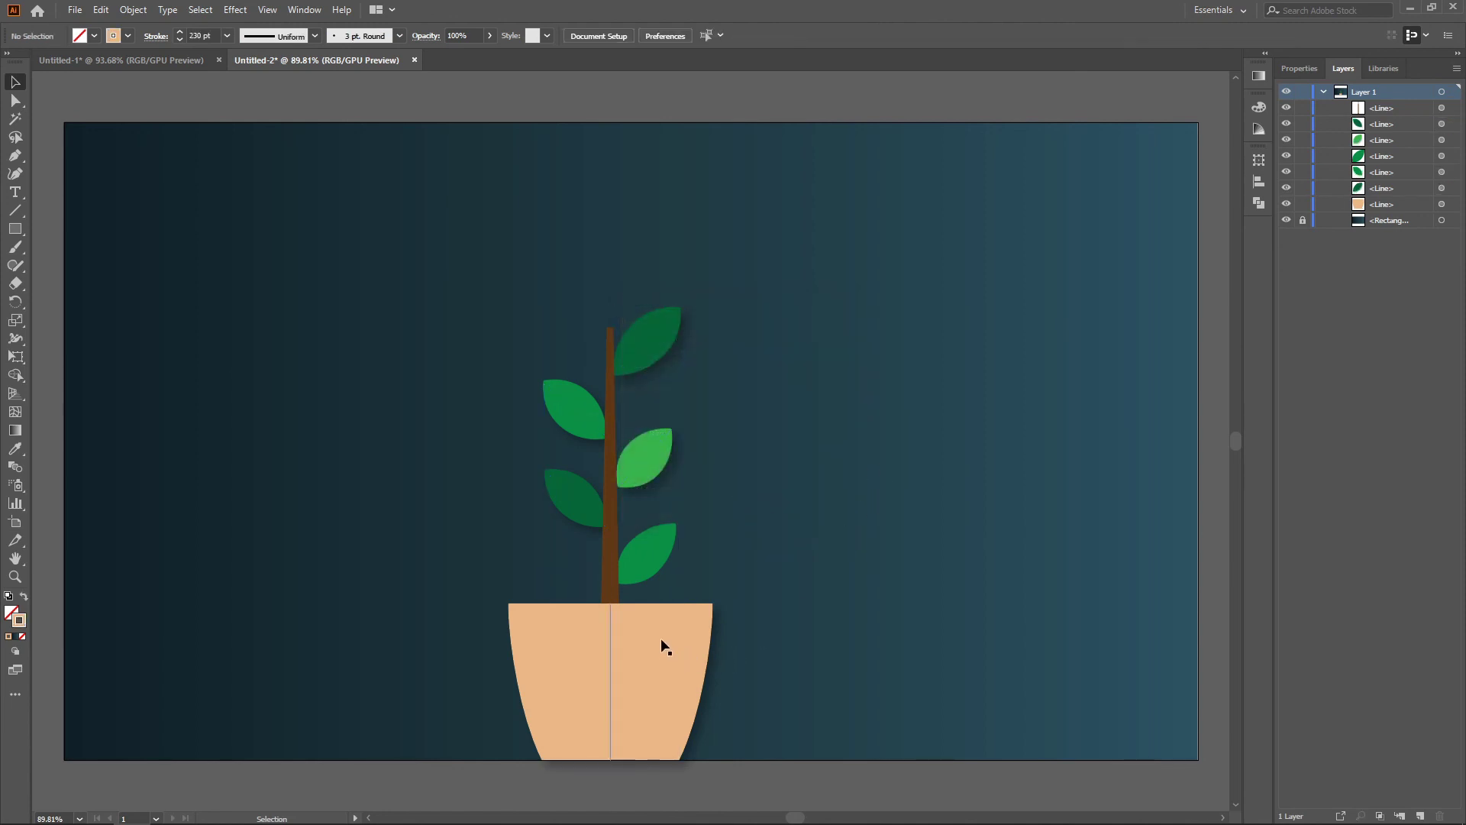